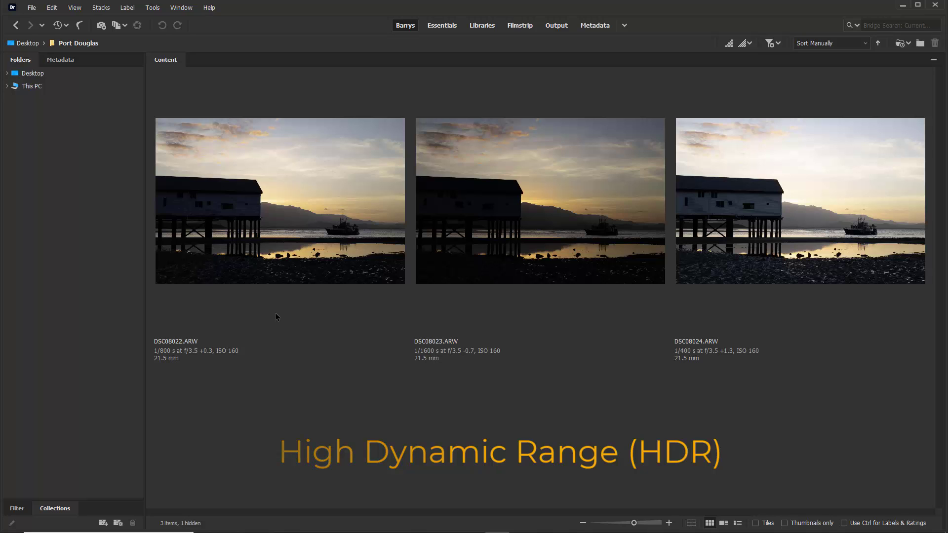
Step: Open the three bracketed images DSC08022.ARW, DSC08023.ARW and DSC08024.ARW together in Camera Raw
left_click(275, 315)
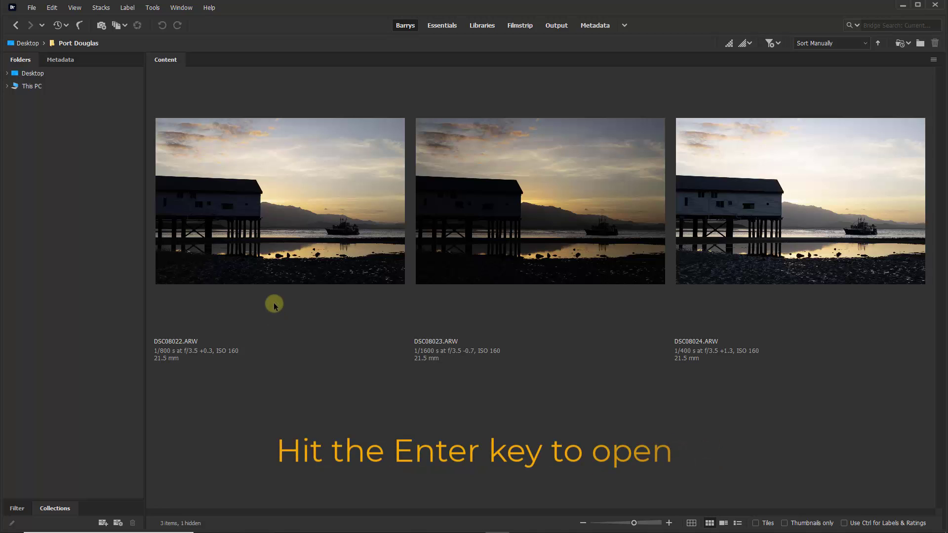
left_click(349, 205)
left_click(516, 204, "ctrl")
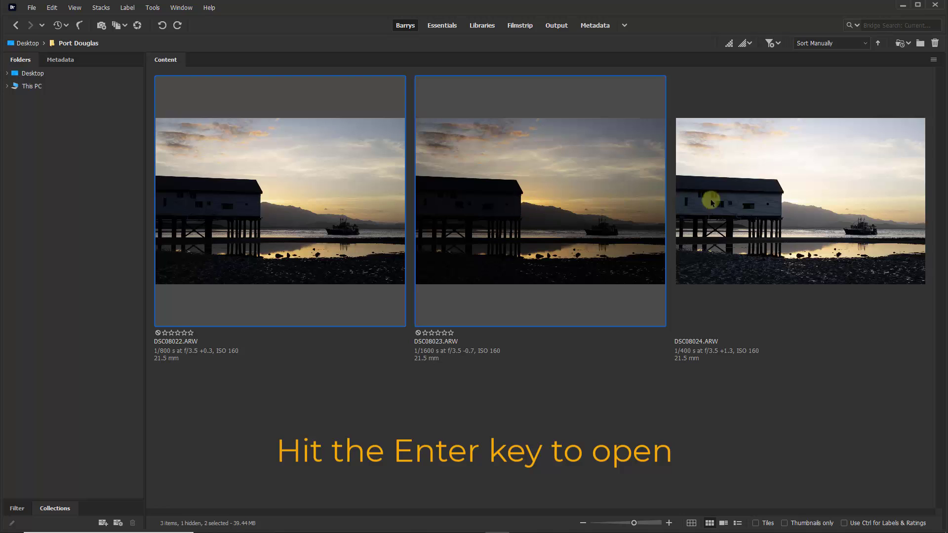
left_click(781, 200, "ctrl")
key("Return")
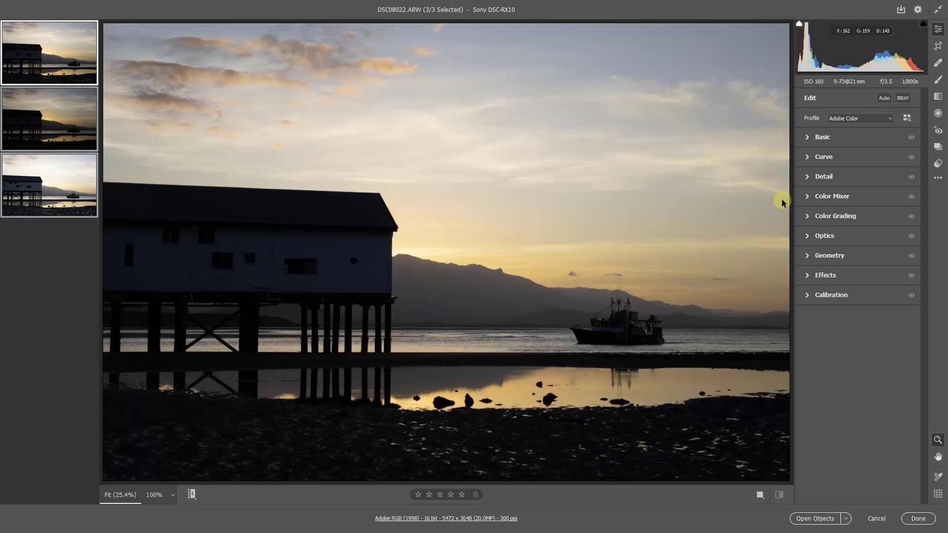
Step: Start an HDR merge of the three selected exposures, keeping Deghost at High
mouse_move(84, 62)
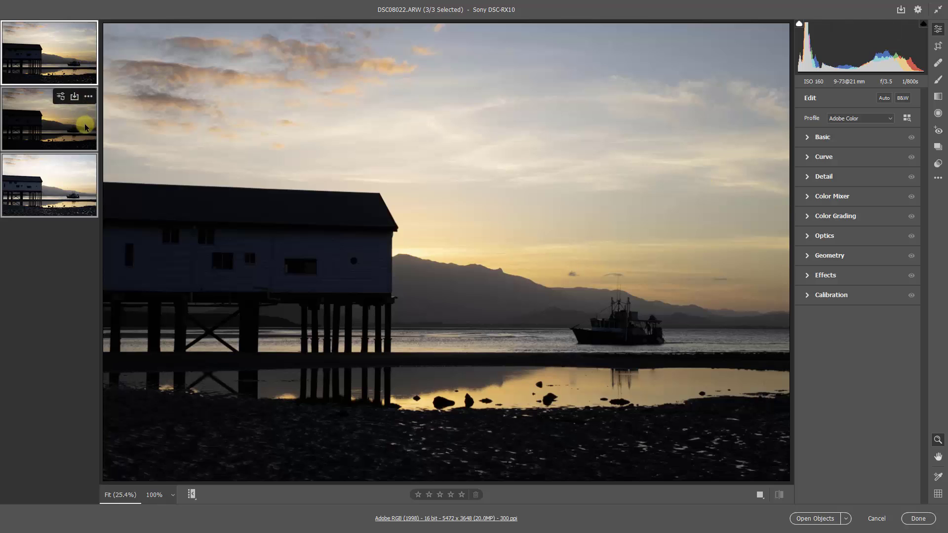
mouse_move(75, 177)
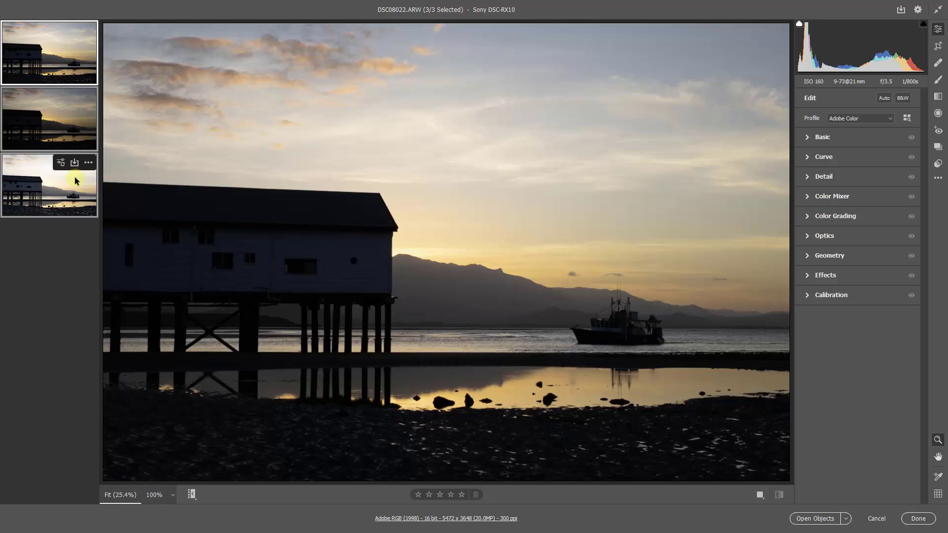
right_click(49, 175)
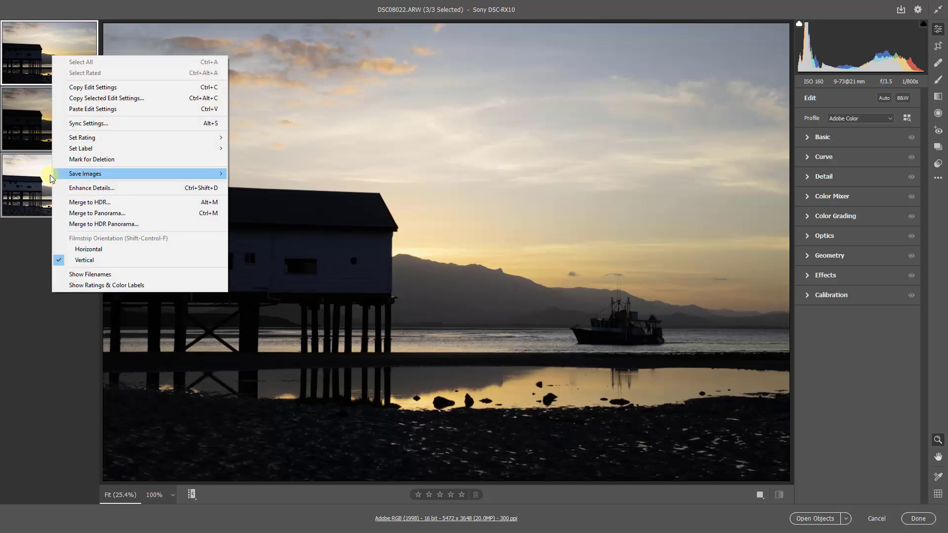
left_click(81, 202)
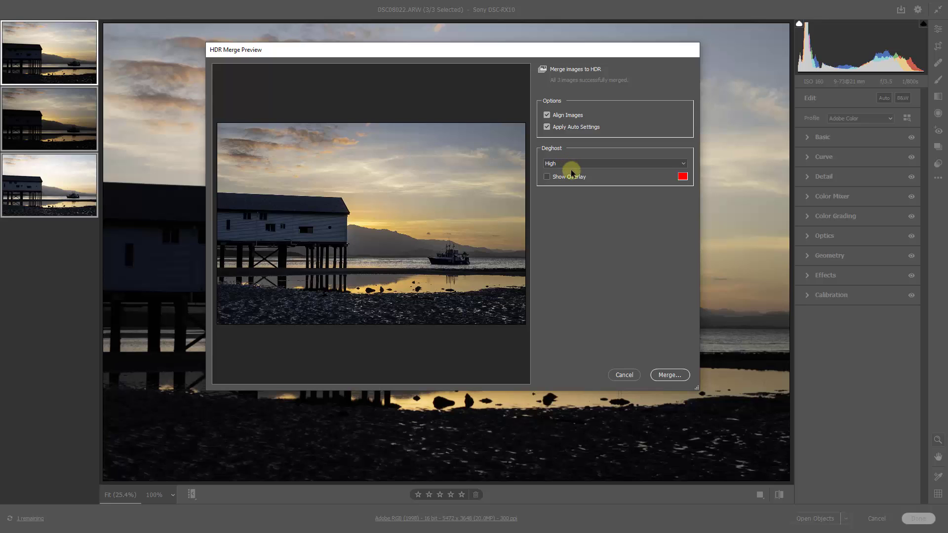
left_click(683, 165)
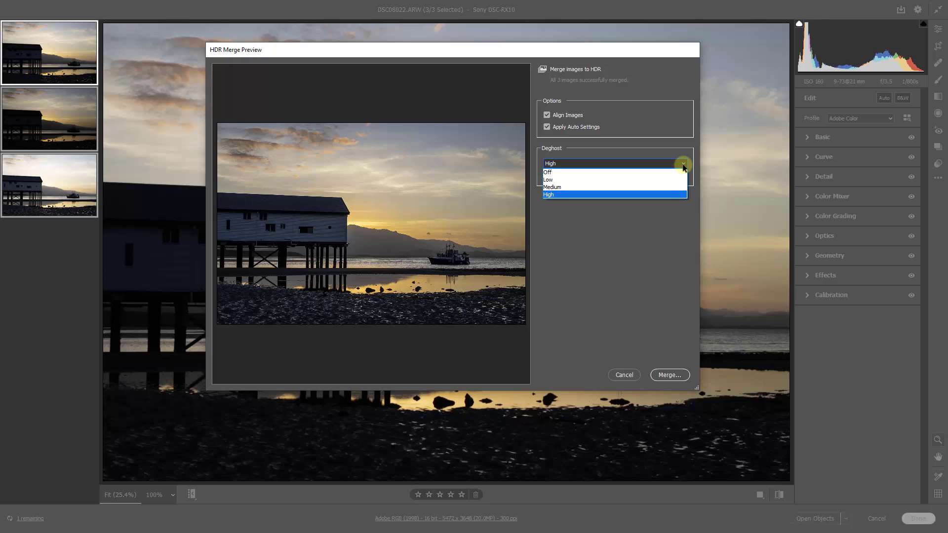
left_click(683, 165)
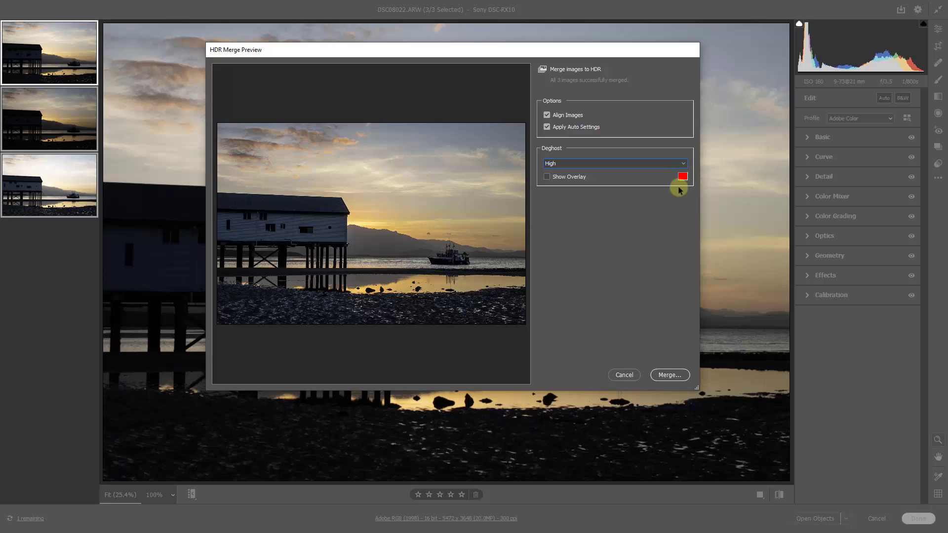
Step: Merge the exposures and save the result as DSC08022-HDR in Digital Negative format in the Port Douglas folder
left_click(663, 375)
left_click(665, 375)
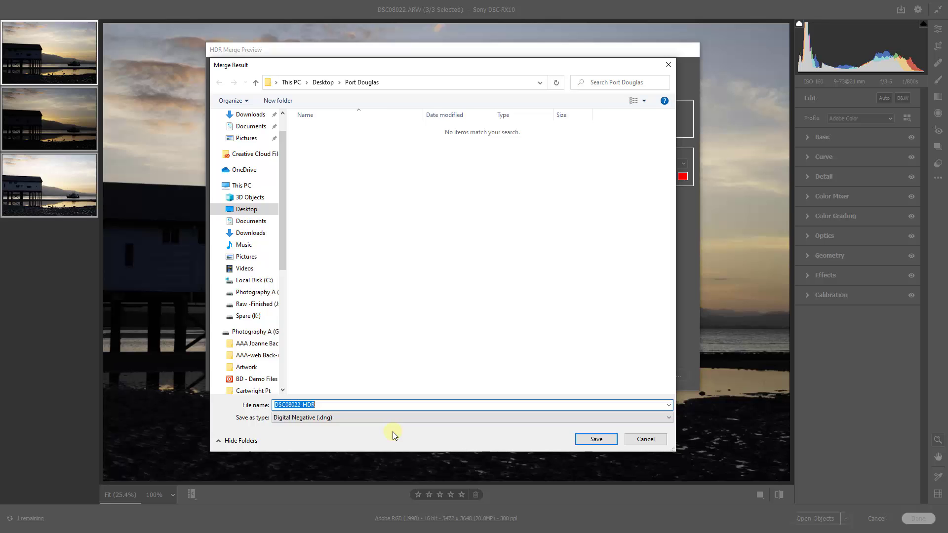
left_click(596, 439)
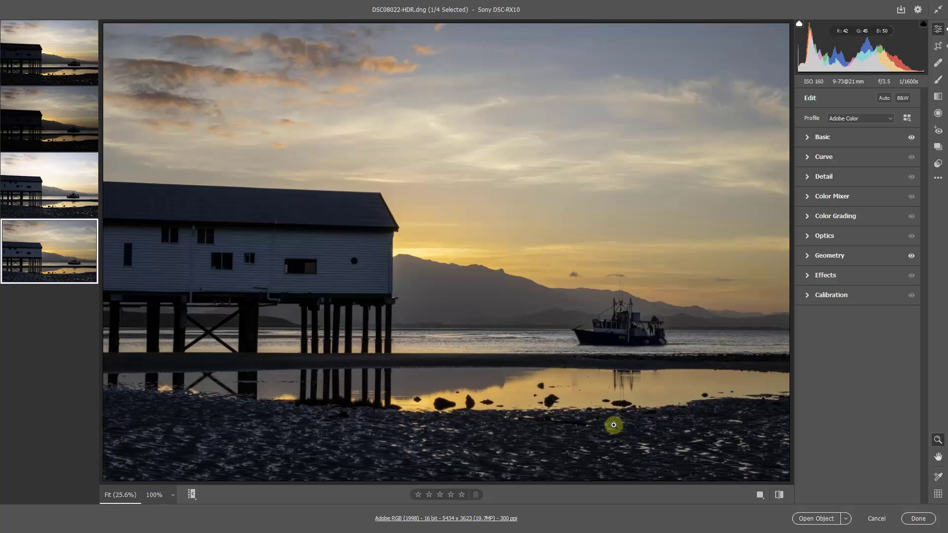
Step: Hide the filmstrip and expand the Basic adjustments for the merged image
left_click(193, 495)
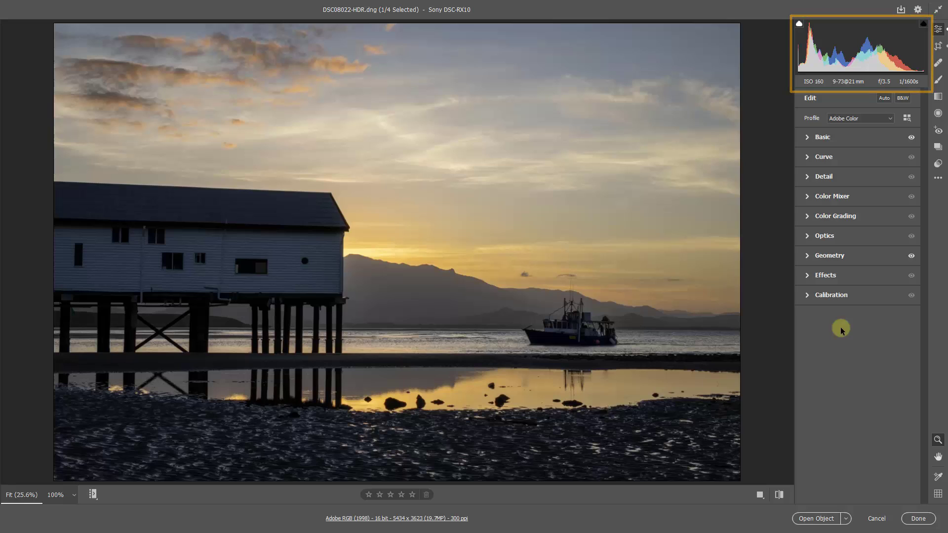
left_click(808, 138)
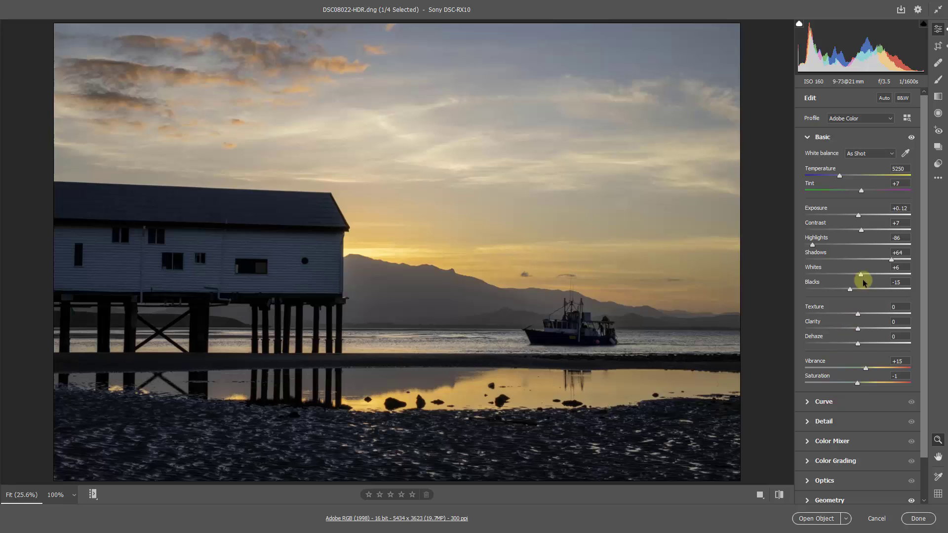
Step: Straighten the image to an angle of about -0.11 and crop all four edges to about 5327 x 3125 pixels
left_click(938, 46)
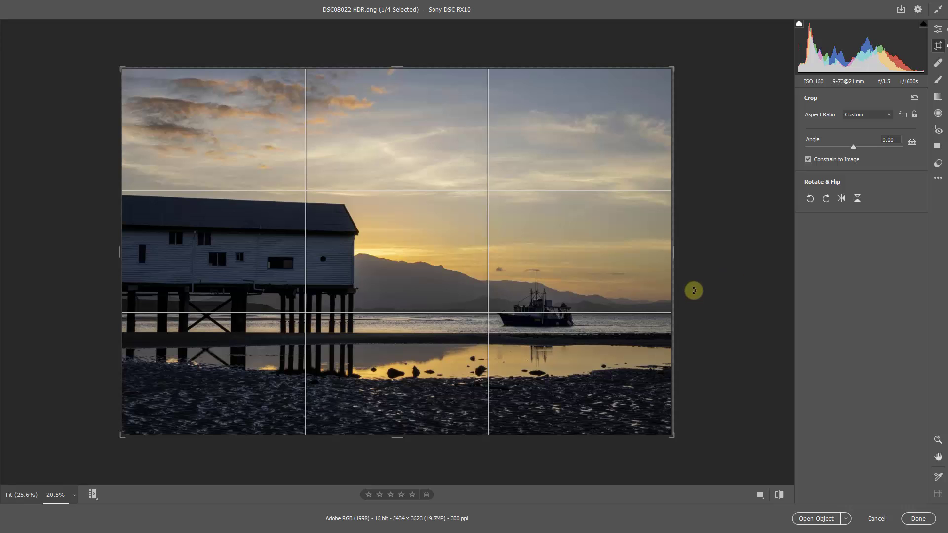
left_click_drag(694, 289, 698, 290)
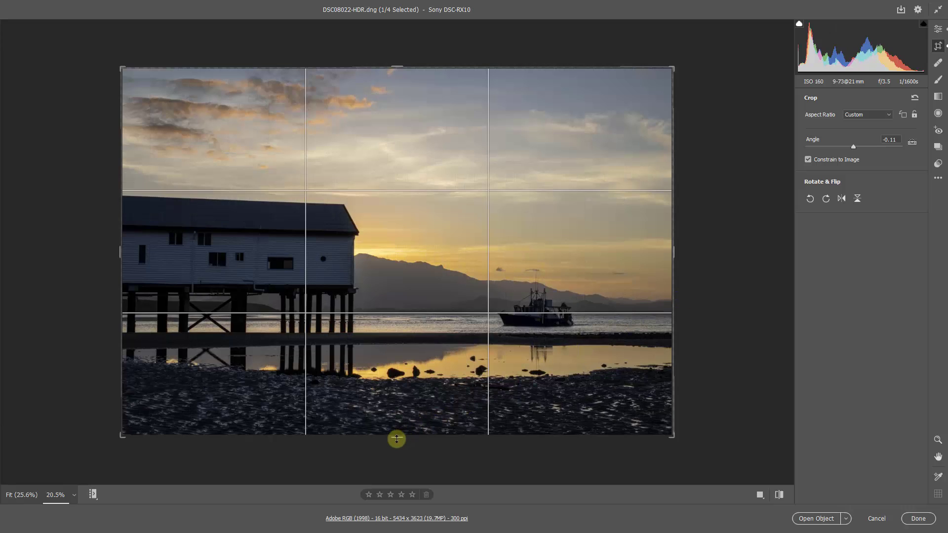
left_click_drag(396, 438, 399, 426)
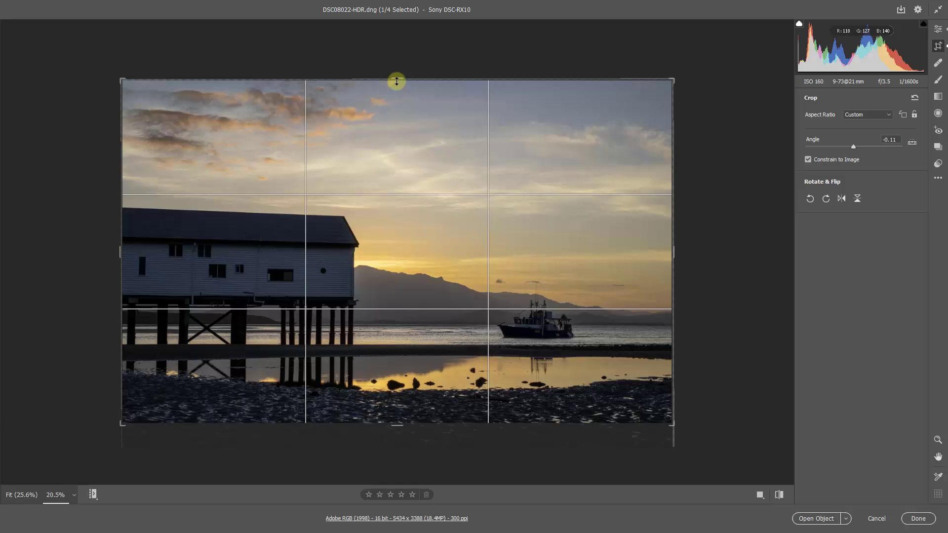
left_click_drag(396, 81, 397, 96)
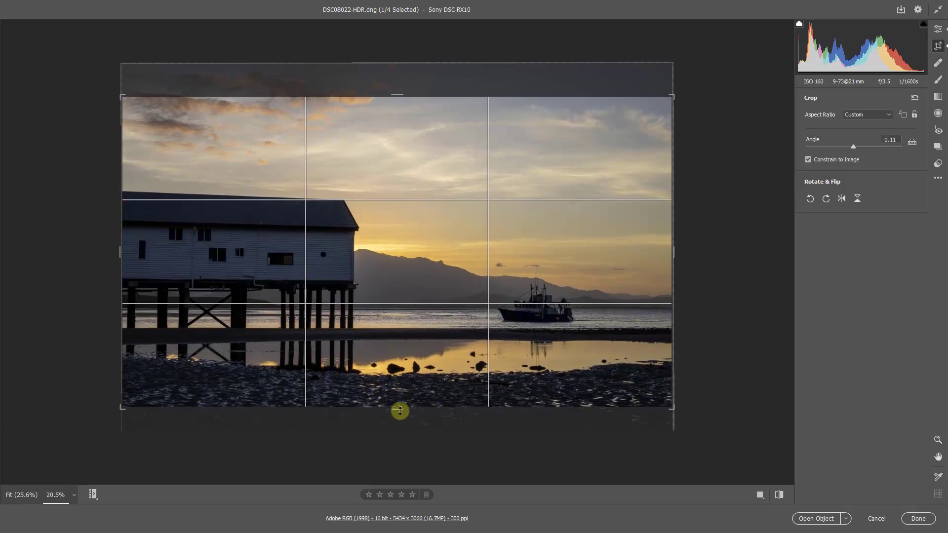
left_click_drag(400, 411, 400, 414)
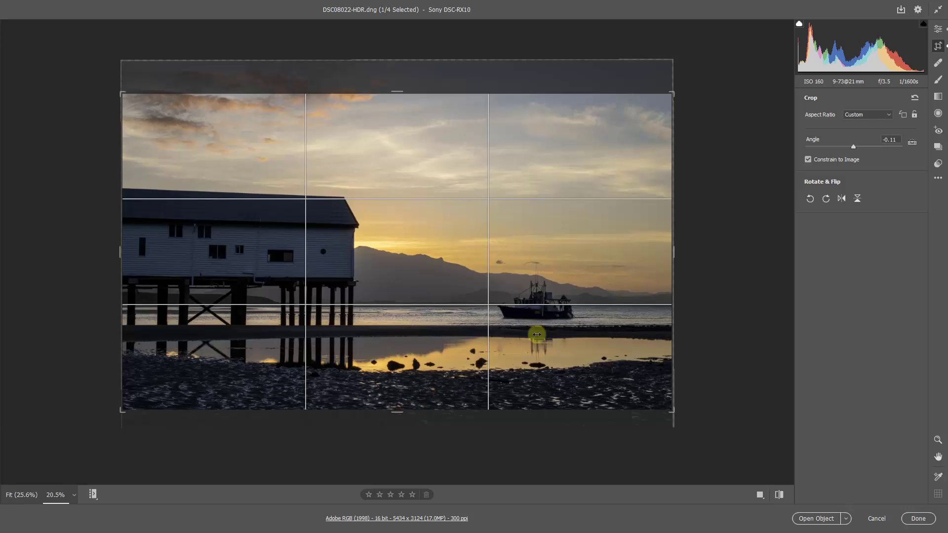
left_click_drag(672, 255, 672, 255)
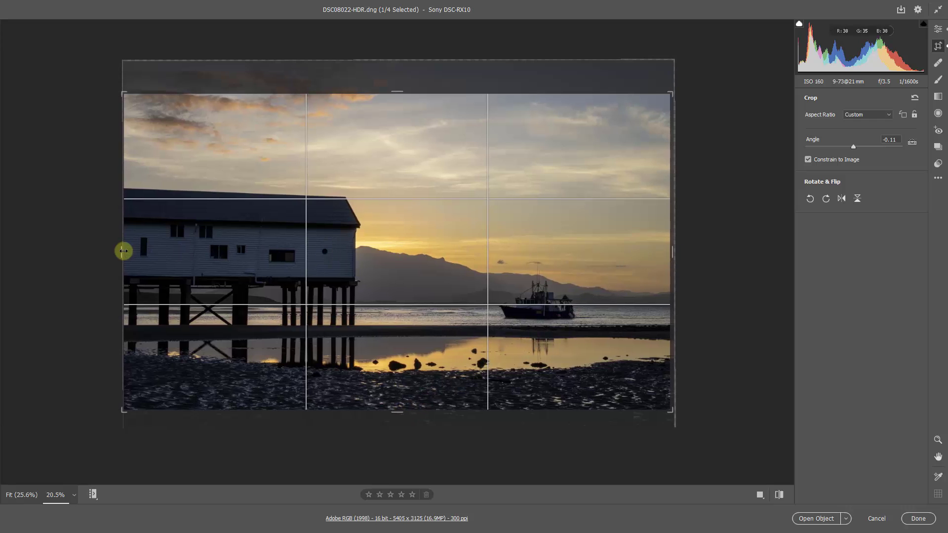
left_click_drag(123, 251, 127, 250)
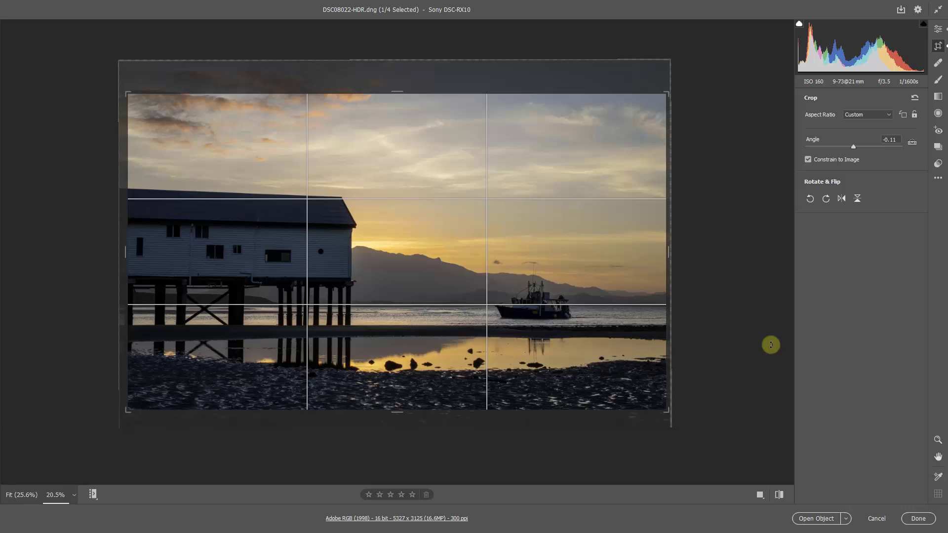
key("Return")
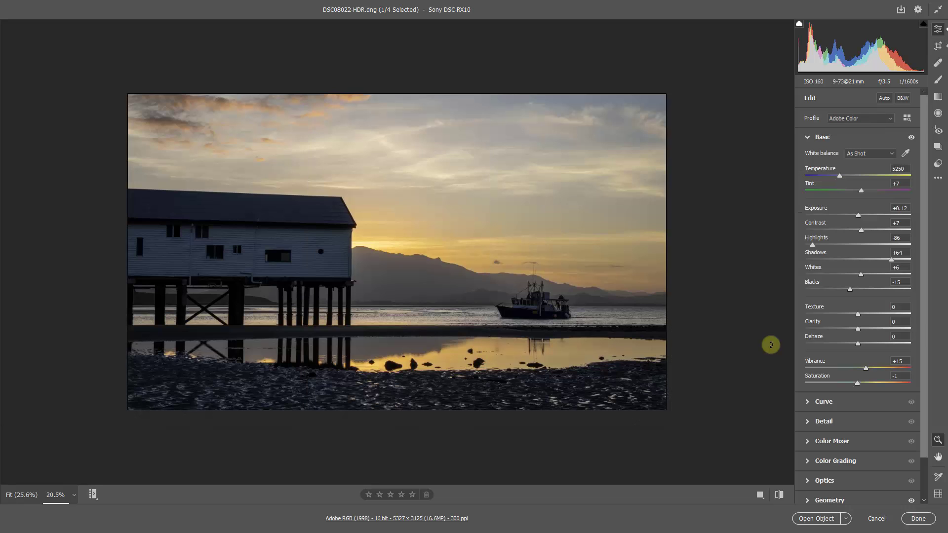
key("ctrl+0")
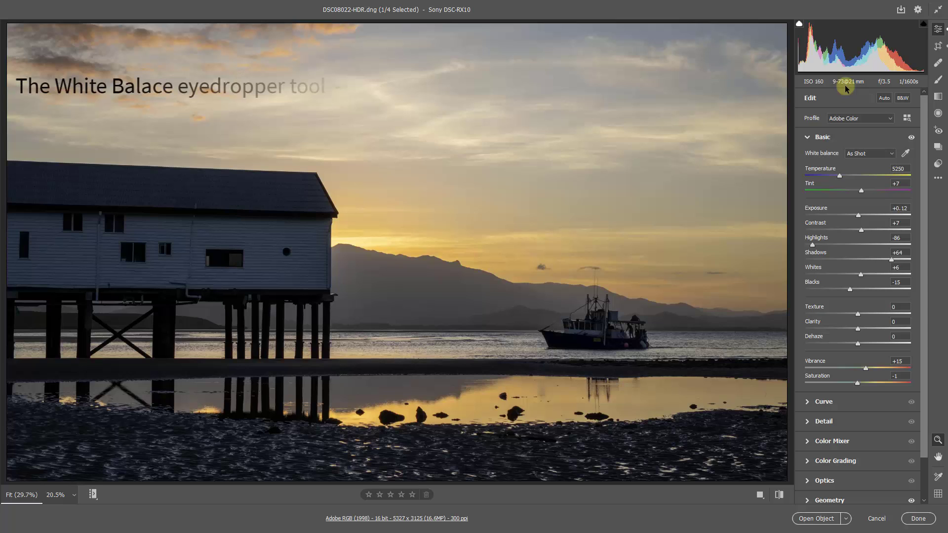
Step: Set the white balance by sampling the white weatherboard wall of the building with the White Balance eyedropper
left_click(905, 153)
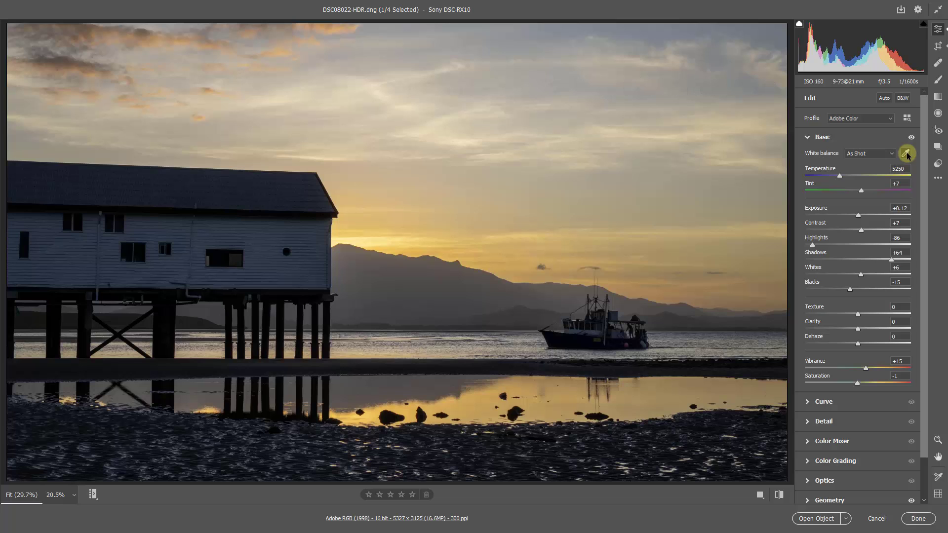
left_click(907, 154)
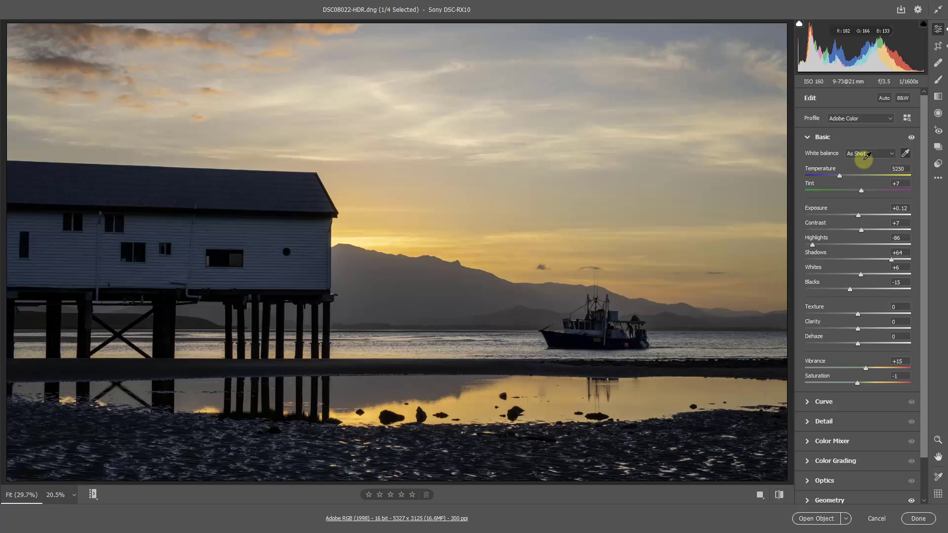
left_click(307, 242)
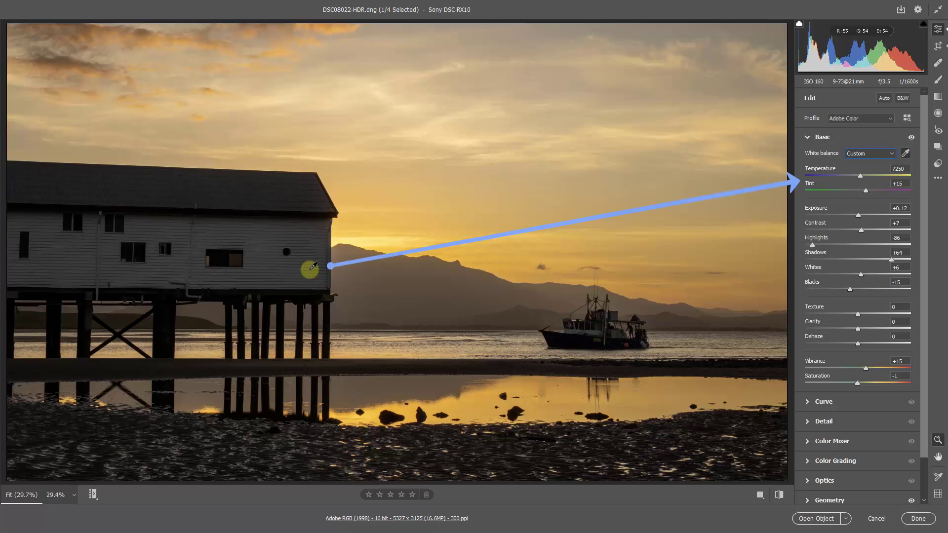
key("ctrl+z")
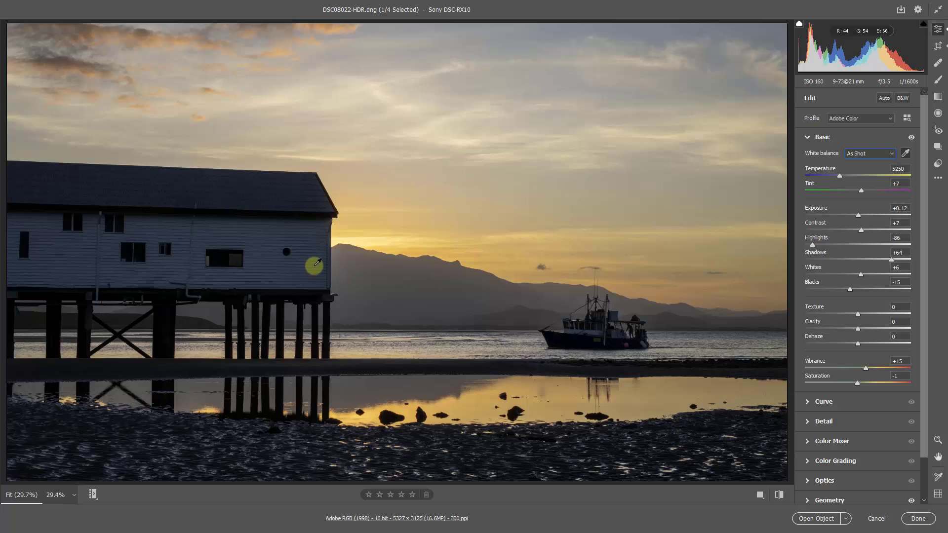
left_click(305, 265)
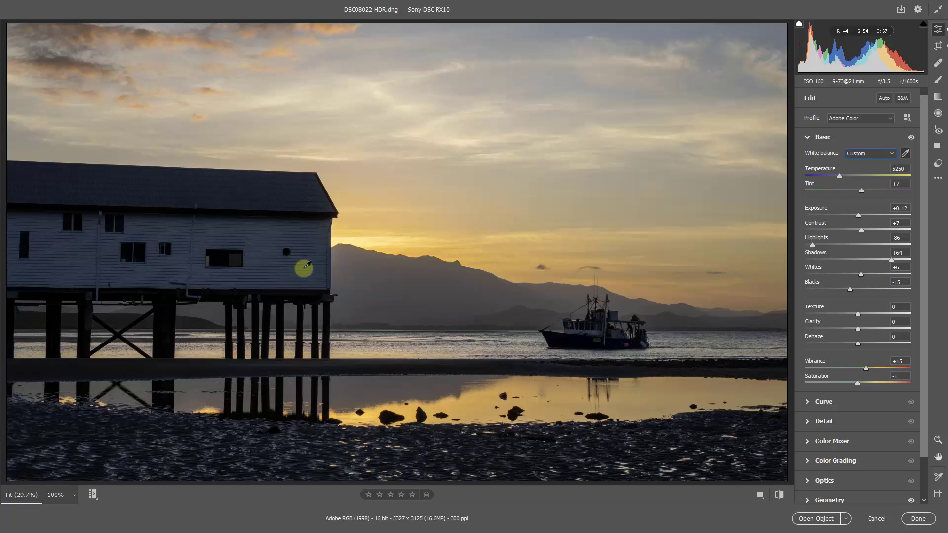
left_click(307, 266)
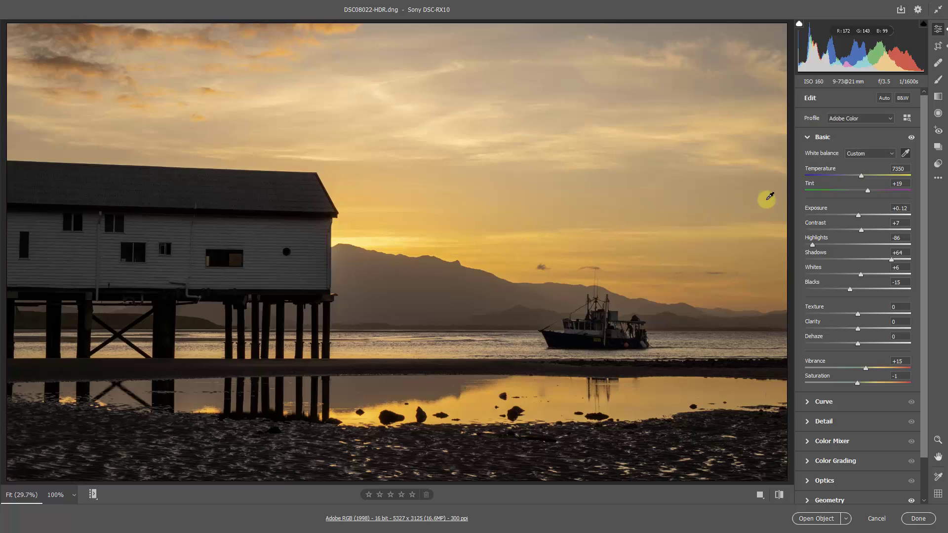
Step: Set the colour Temperature to 6800
double_click(861, 176)
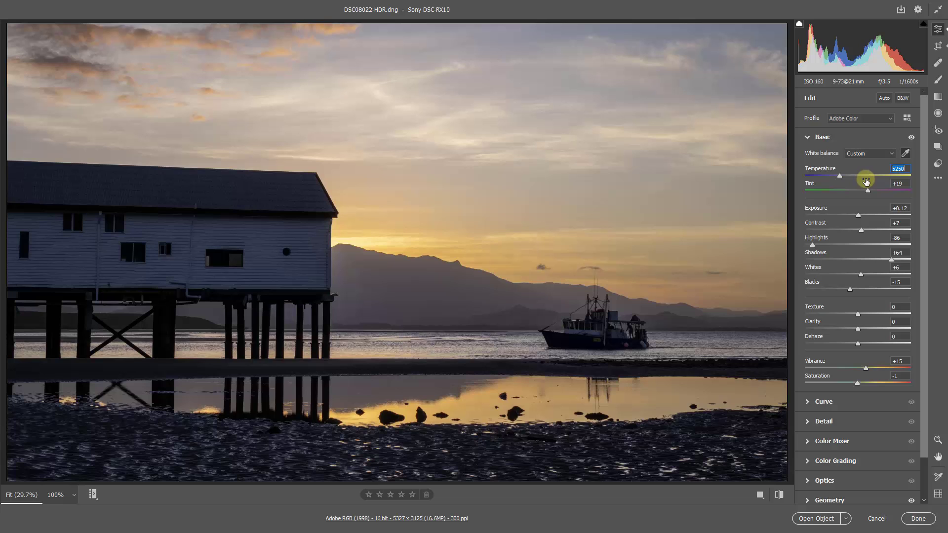
left_click(864, 177)
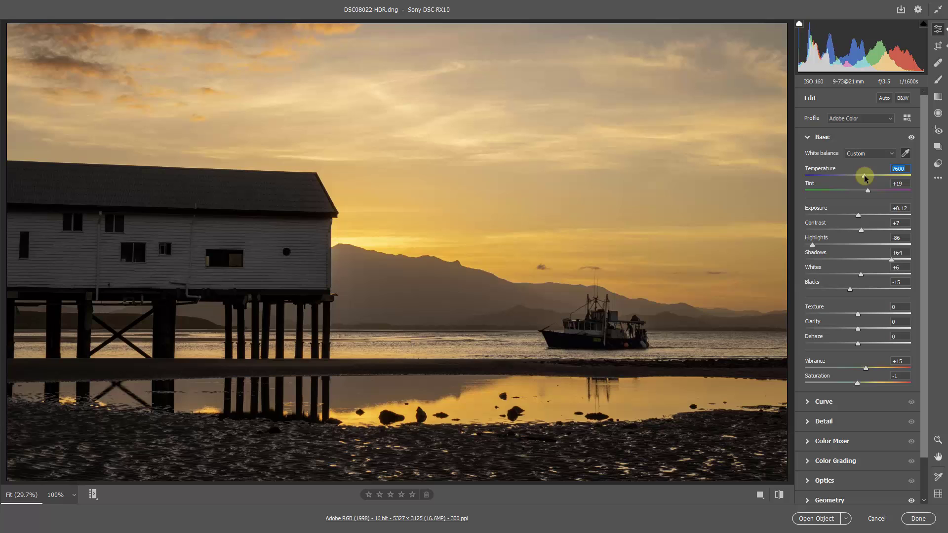
left_click_drag(864, 177, 858, 197)
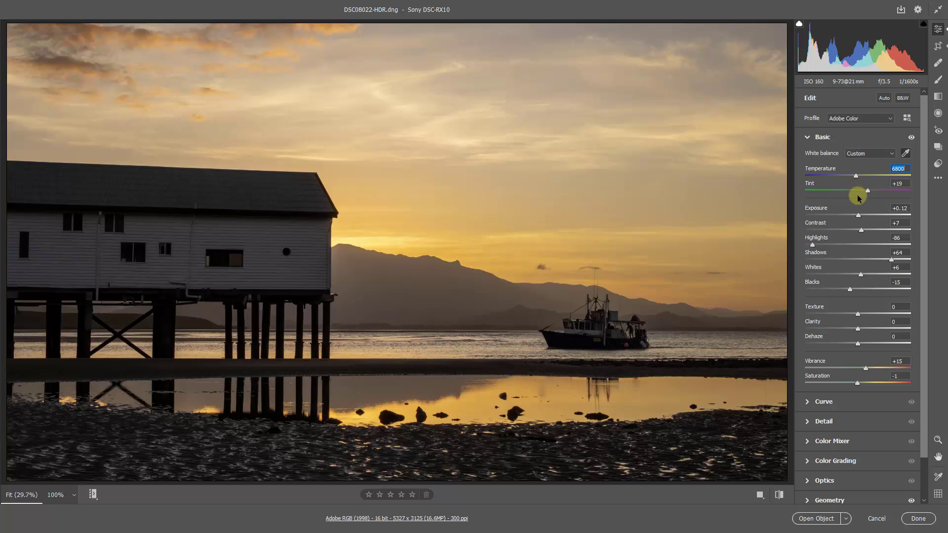
left_click(859, 201)
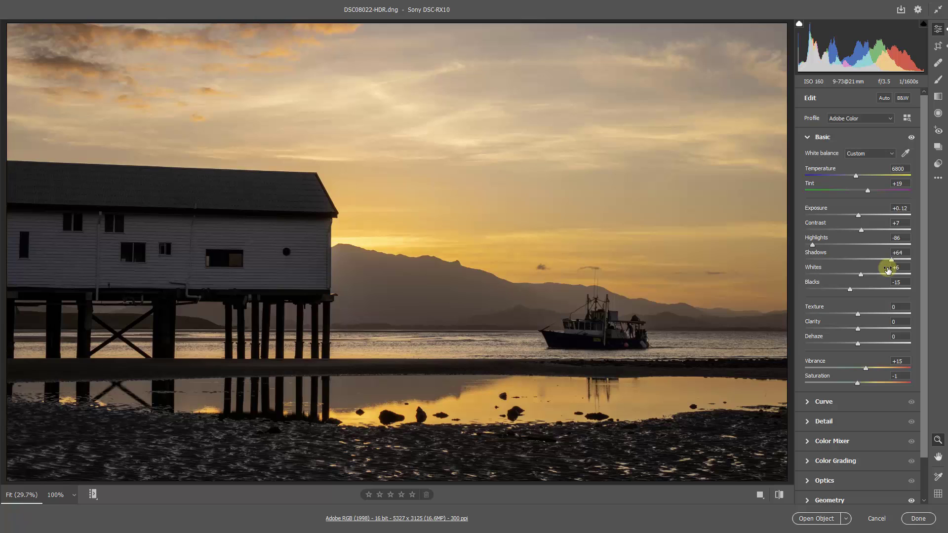
Step: Try a stronger Clarity adjustment, reset it, and set Clarity to +24
left_click(879, 329)
left_click_drag(879, 332, 873, 334)
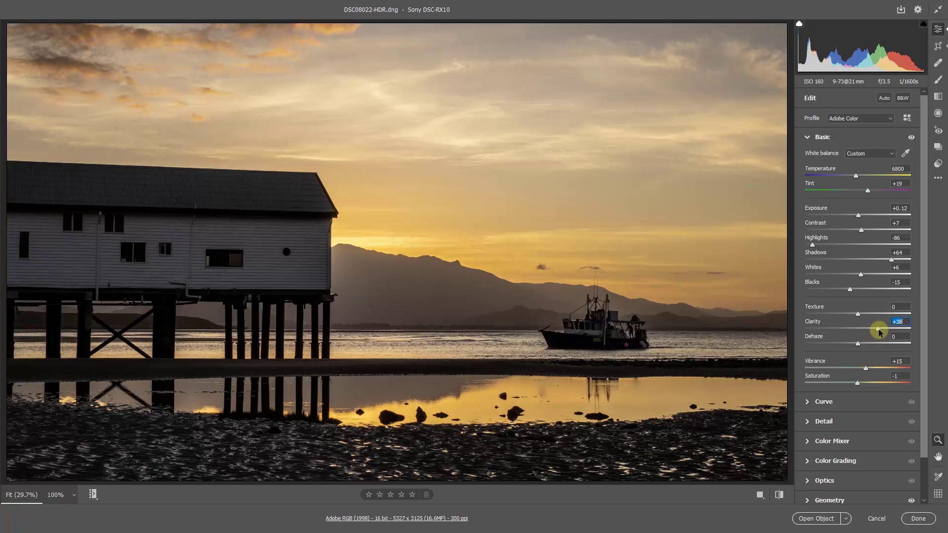
double_click(878, 329)
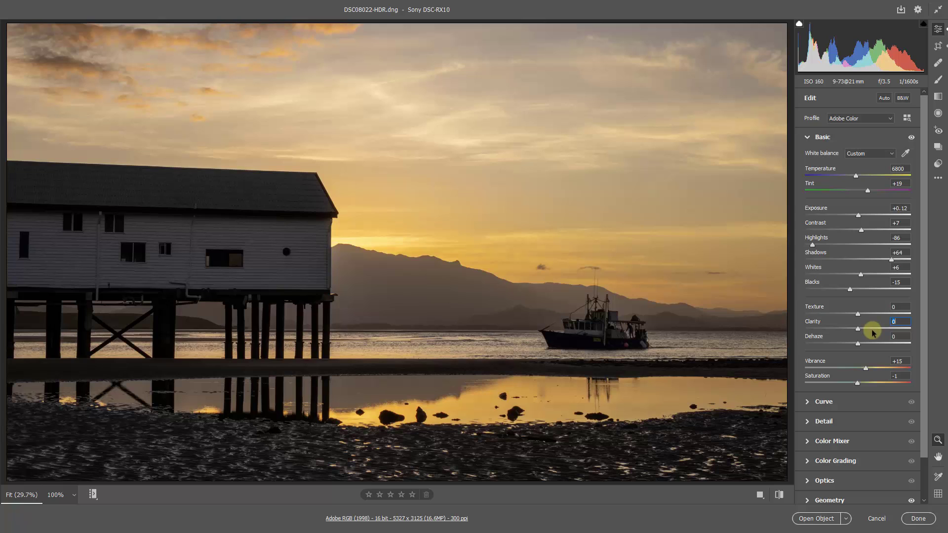
left_click(872, 329)
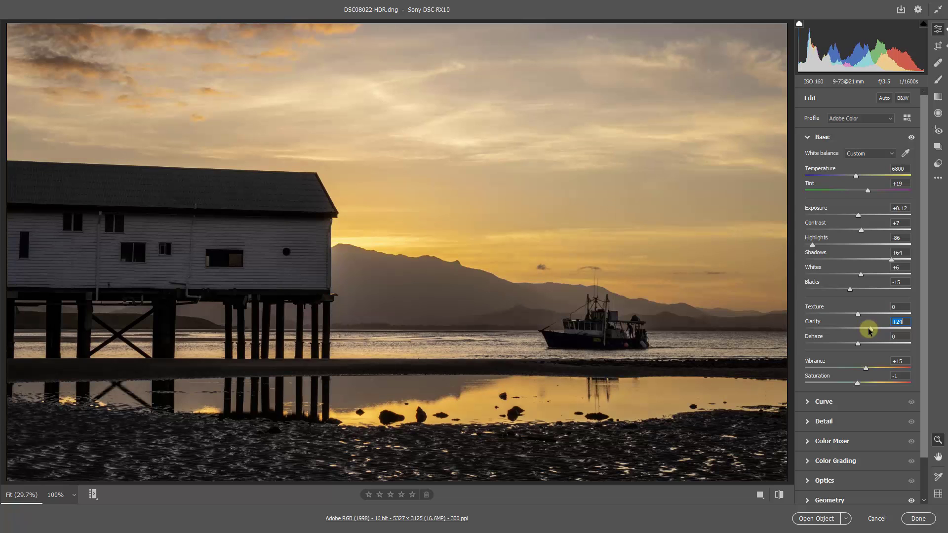
Step: Fine-tune the global Clarity to a slightly weaker value
left_click_drag(868, 330, 866, 332)
left_click(860, 334)
Step: Draw a Graduated Filter from the upper sky straight down to the waterline and reset its local correction settings
left_click(938, 98)
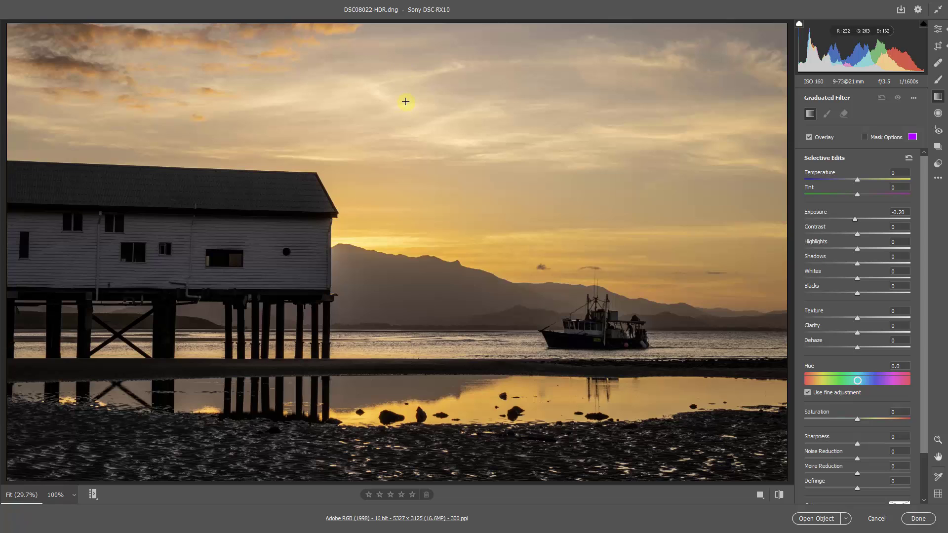
left_click_drag(406, 100, 406, 334)
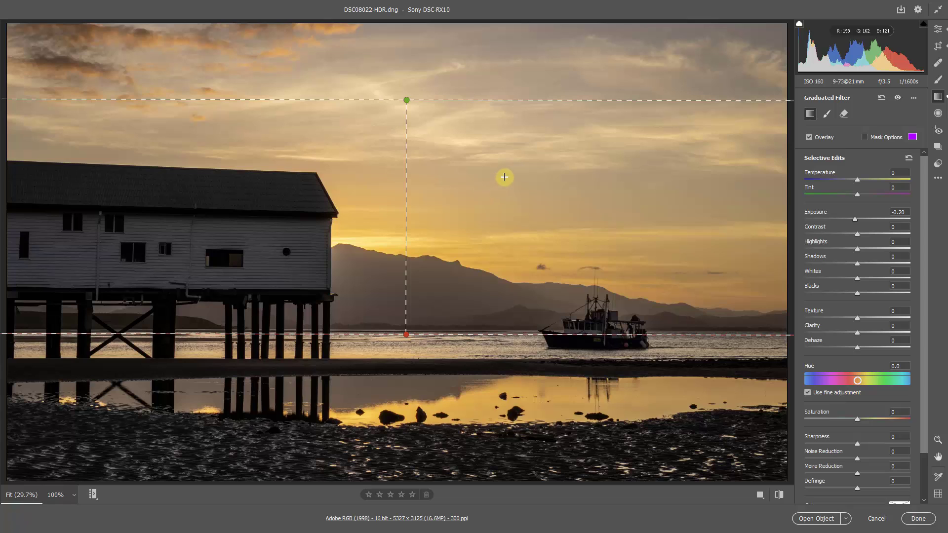
right_click(504, 180)
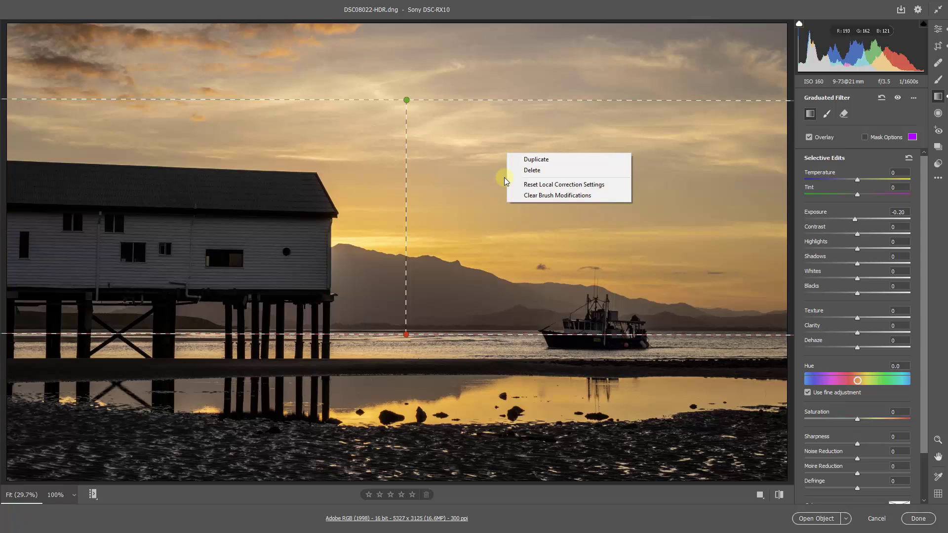
left_click(535, 184)
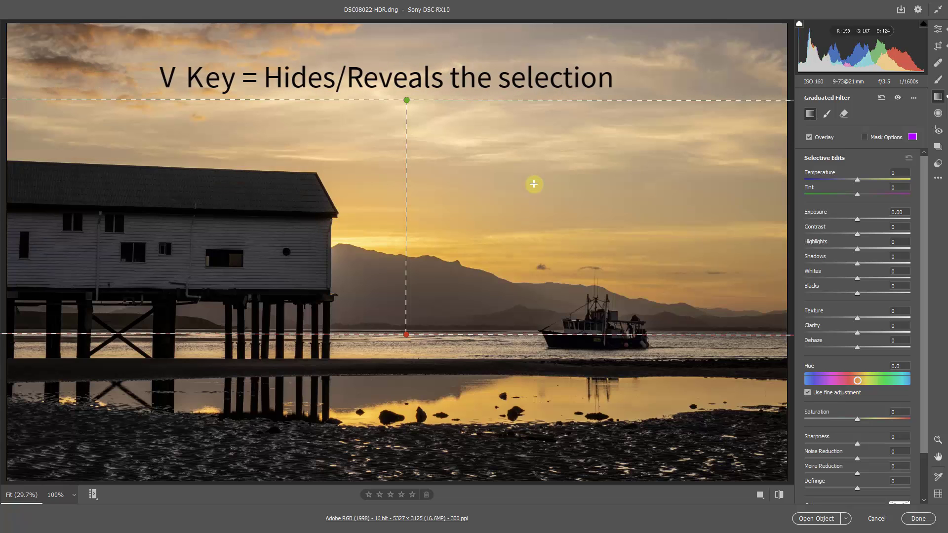
Step: Hide the gradient overlay and set the sky filter's Exposure to -0.75, Temperature to -7 and Blacks to -24
key("v")
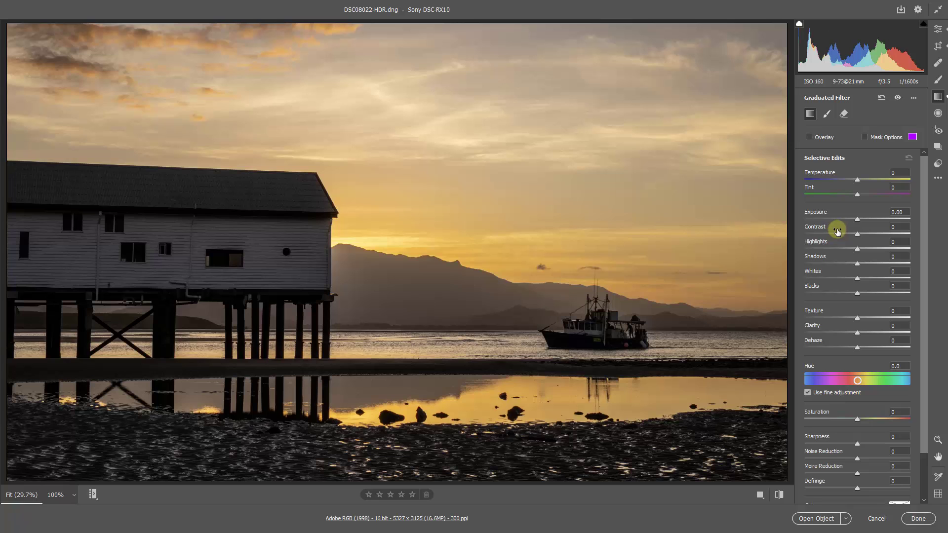
left_click_drag(857, 219, 847, 223)
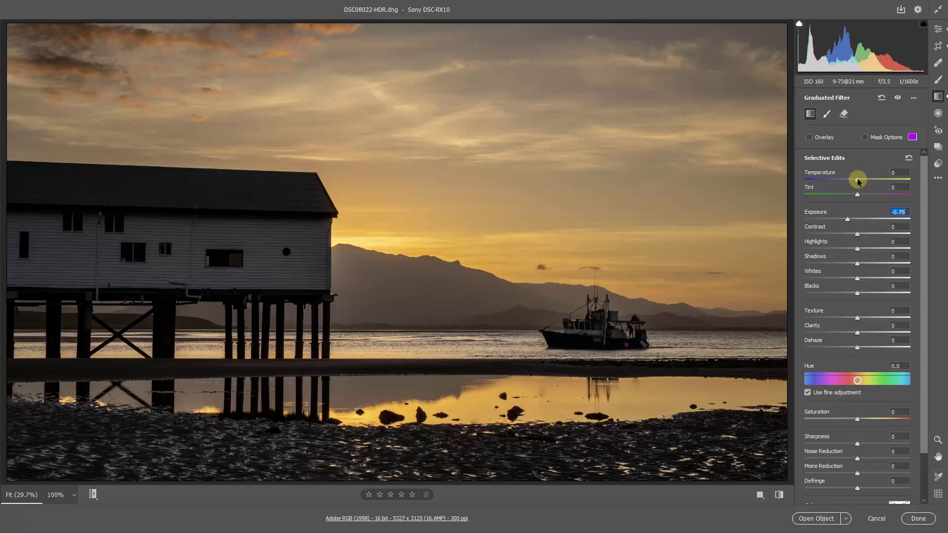
left_click_drag(857, 181, 855, 182)
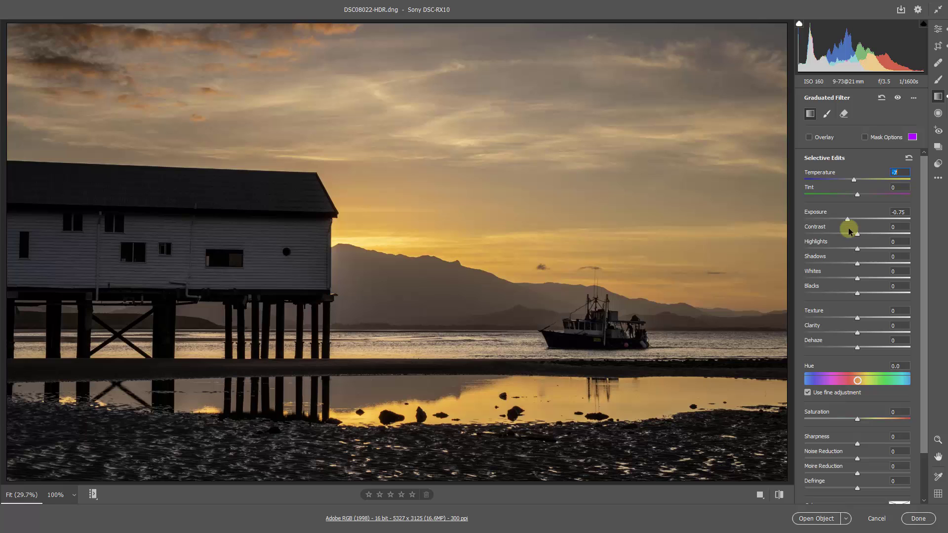
left_click(844, 294)
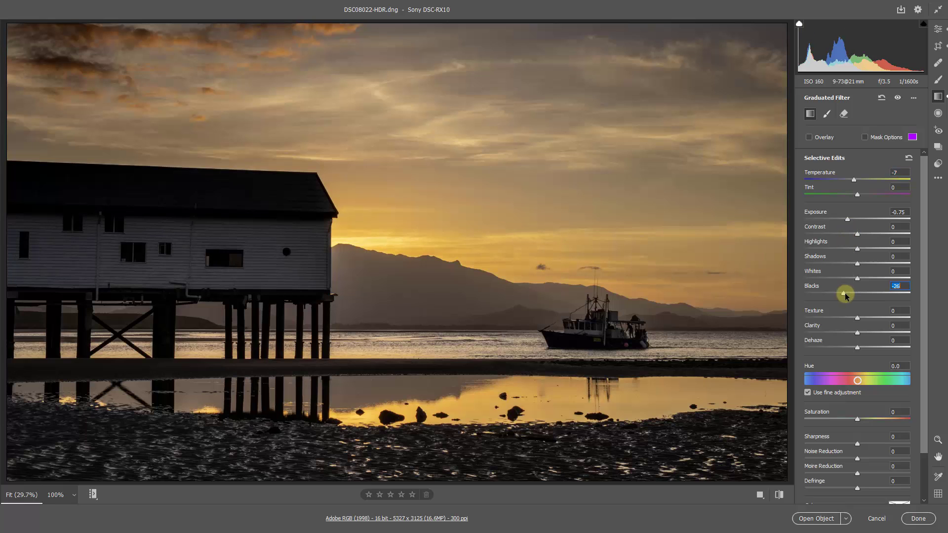
left_click_drag(846, 295, 847, 295)
Step: Set the sky filter's Clarity to +26 and Saturation to +19, and show the gradient overlay again
left_click(873, 333)
left_click_drag(872, 334, 870, 334)
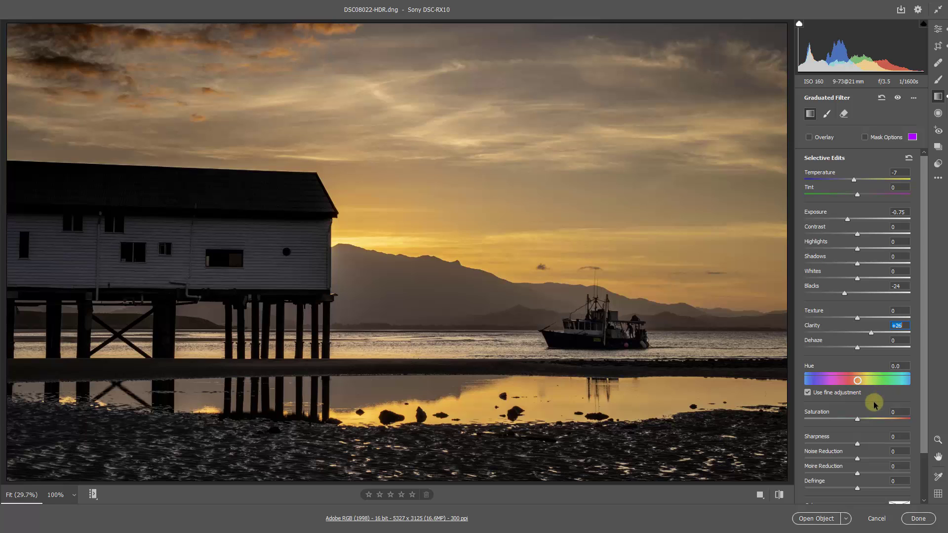
left_click(868, 419)
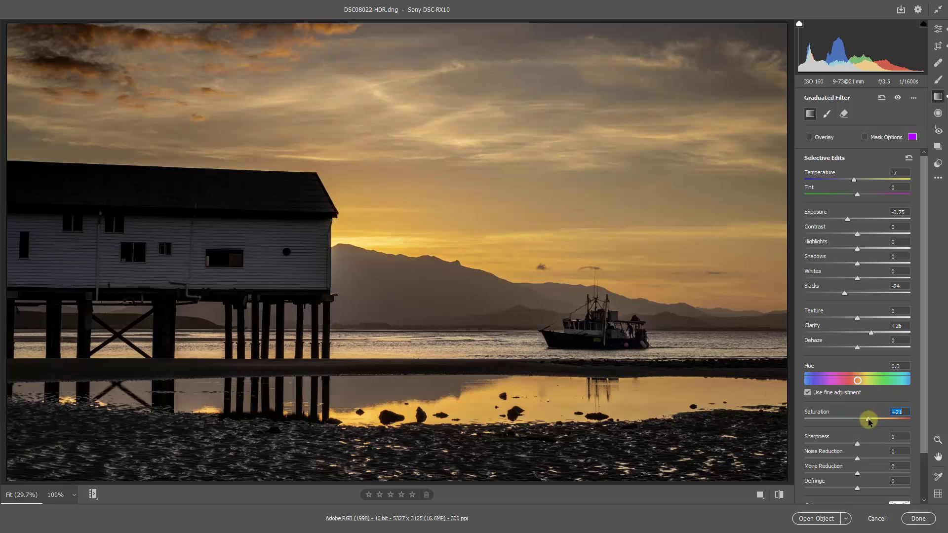
left_click_drag(869, 419, 867, 420)
key("v")
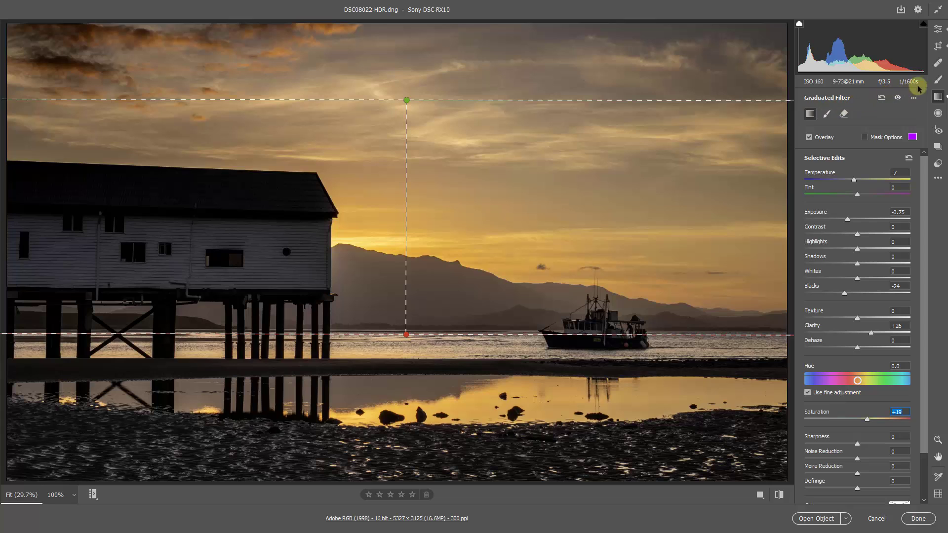
Step: Set up the adjustment Brush with Auto Mask and Mask Options enabled, Flow 100 and Feather 7
left_click(938, 80)
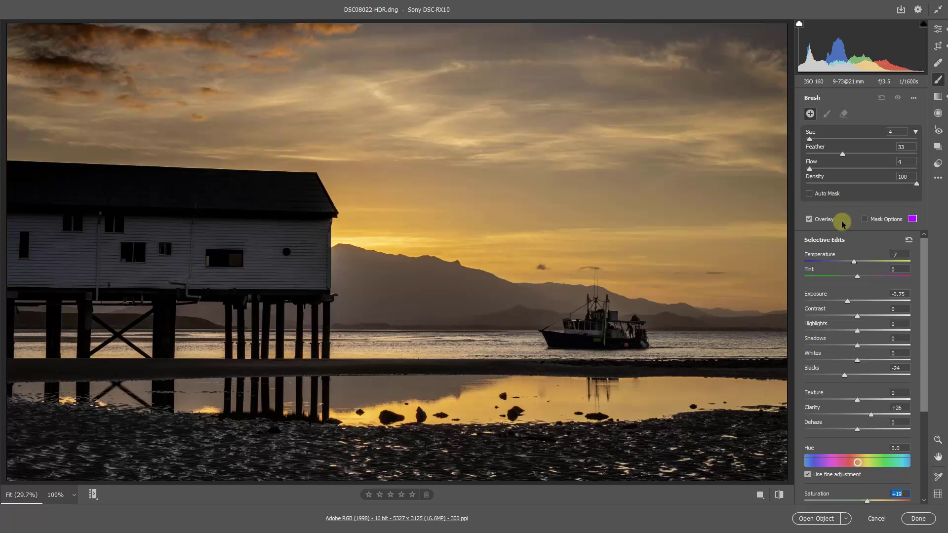
left_click(810, 194)
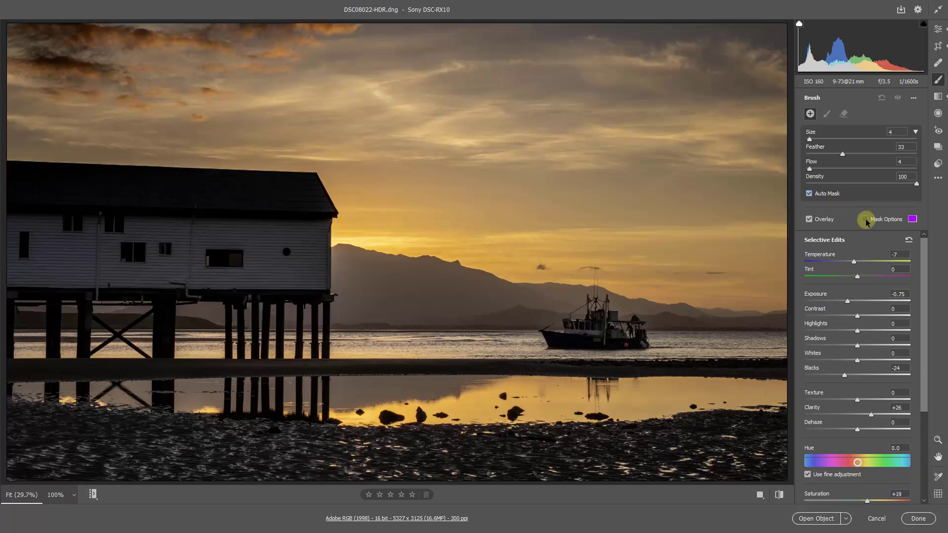
left_click(864, 219)
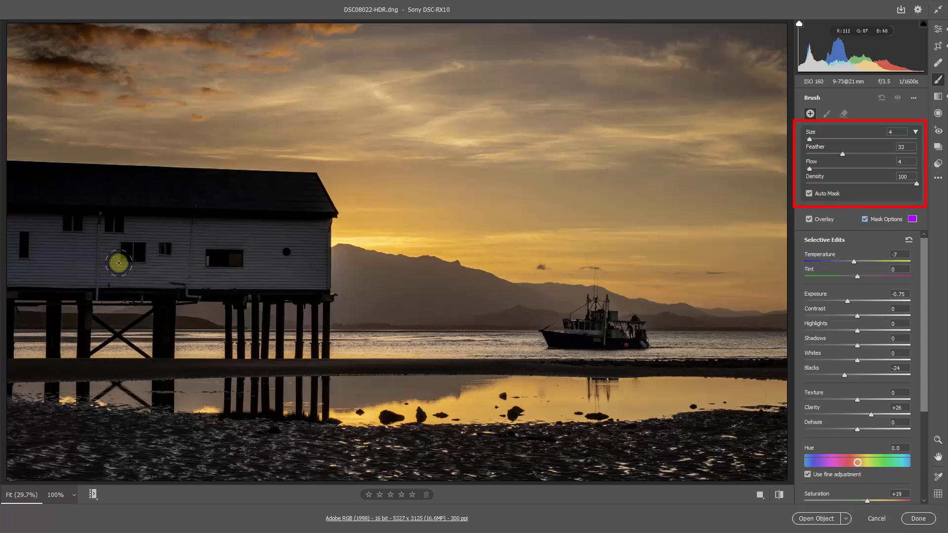
left_click(916, 169)
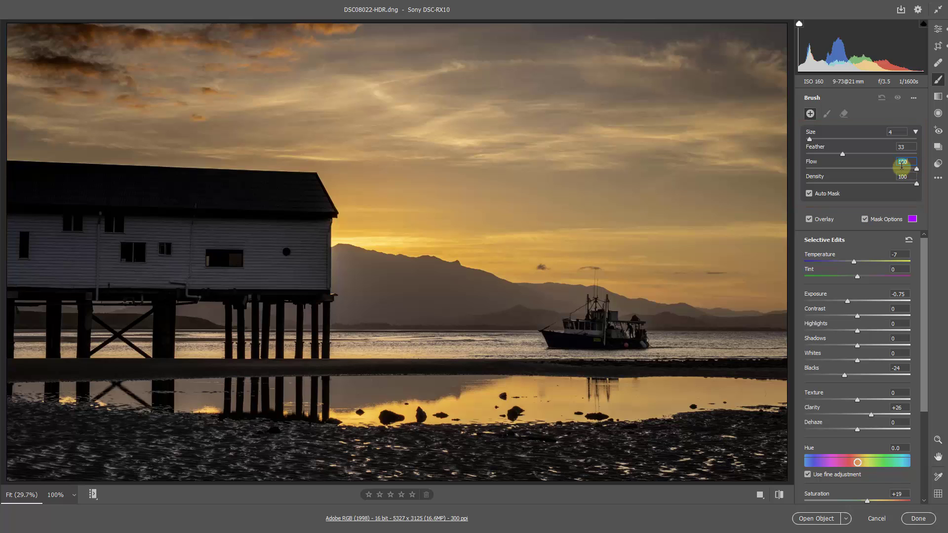
left_click(814, 155)
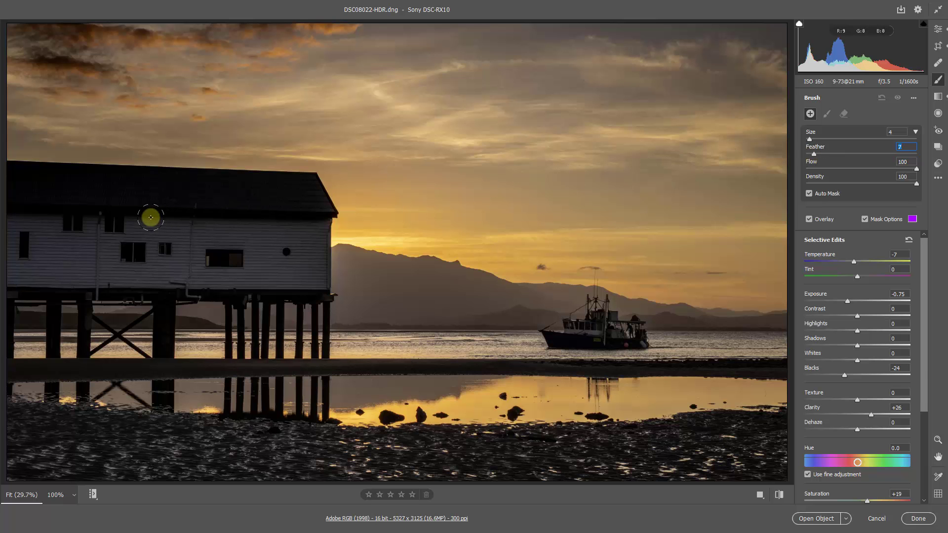
Step: Paint a mask along the building's roof ridge, sloping gable end, right-hand wall edge and the base of the weatherboard wall
key("z")
left_click_drag(151, 217, 223, 218)
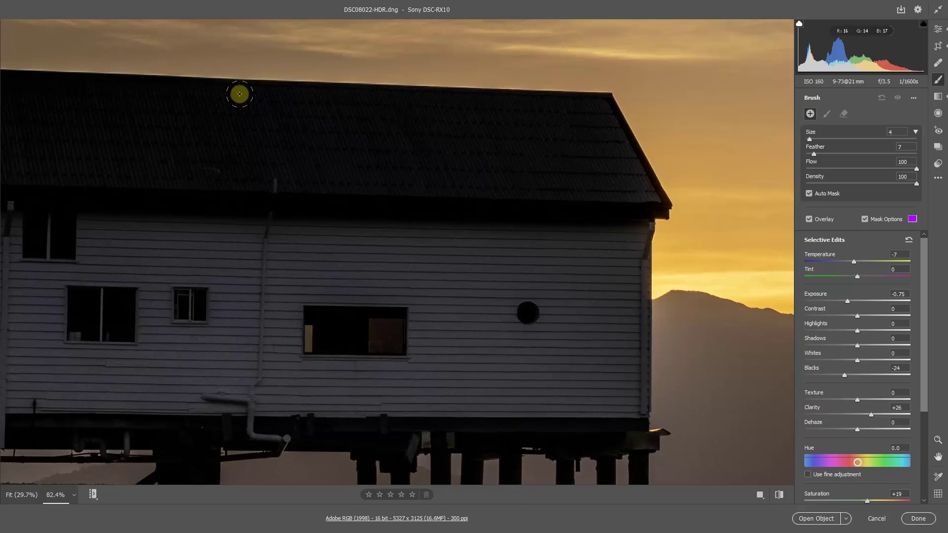
mouse_move(240, 94)
left_mouse_down()
mouse_move(607, 107)
mouse_move(657, 205)
mouse_move(643, 214)
mouse_move(640, 378)
mouse_move(628, 401)
left_mouse_up()
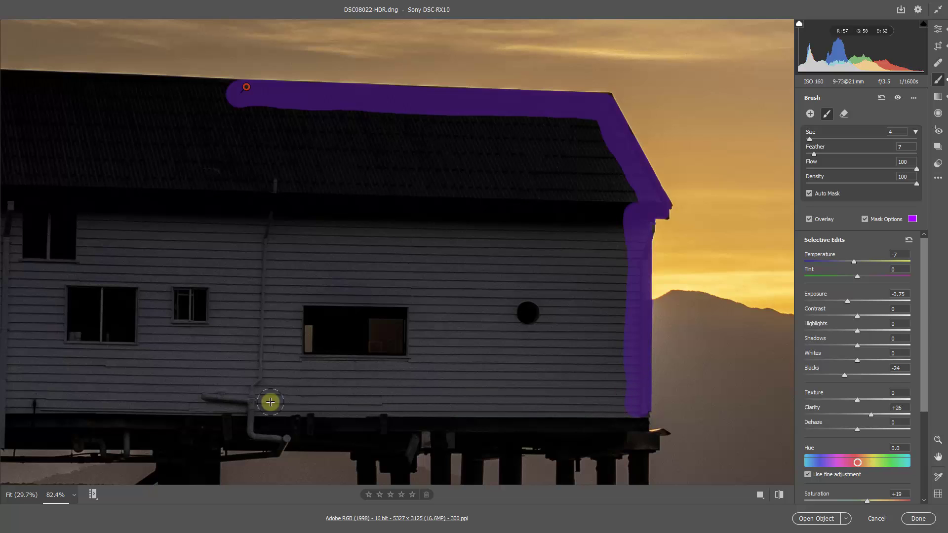
left_click(13, 401, "shift")
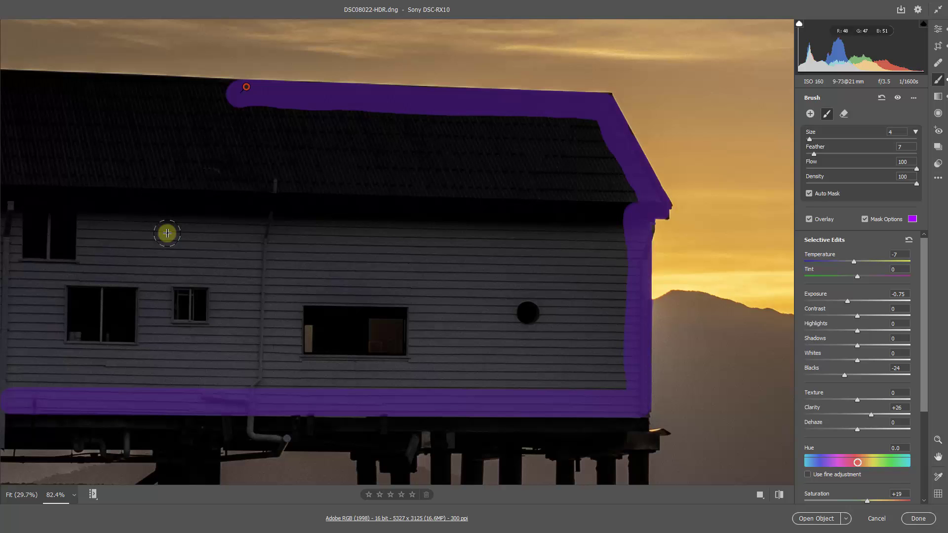
Step: Paint inside the roof and complete the mask outline with straight strokes along the remaining ridge, left image edge and wall base
key("space")
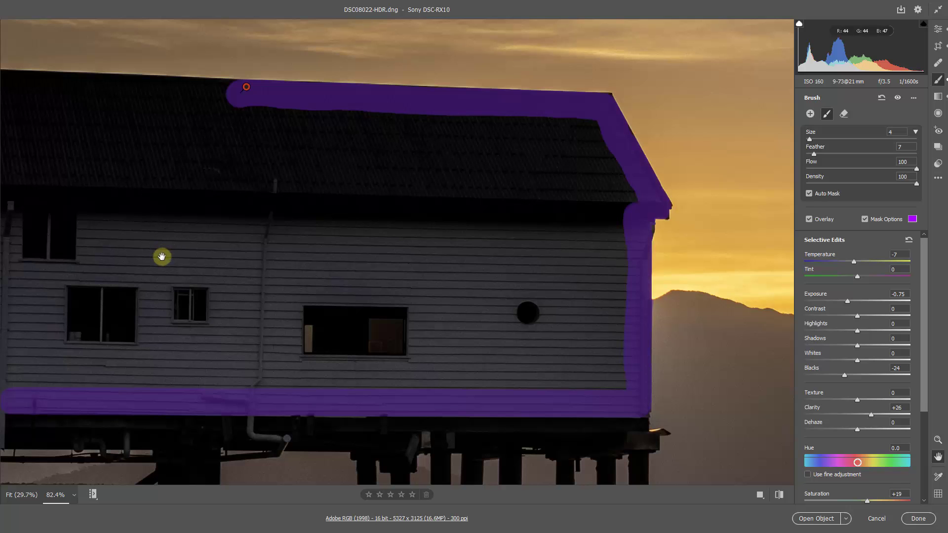
mouse_move(162, 256)
left_mouse_down()
mouse_move(533, 273)
mouse_move(525, 275)
left_mouse_up()
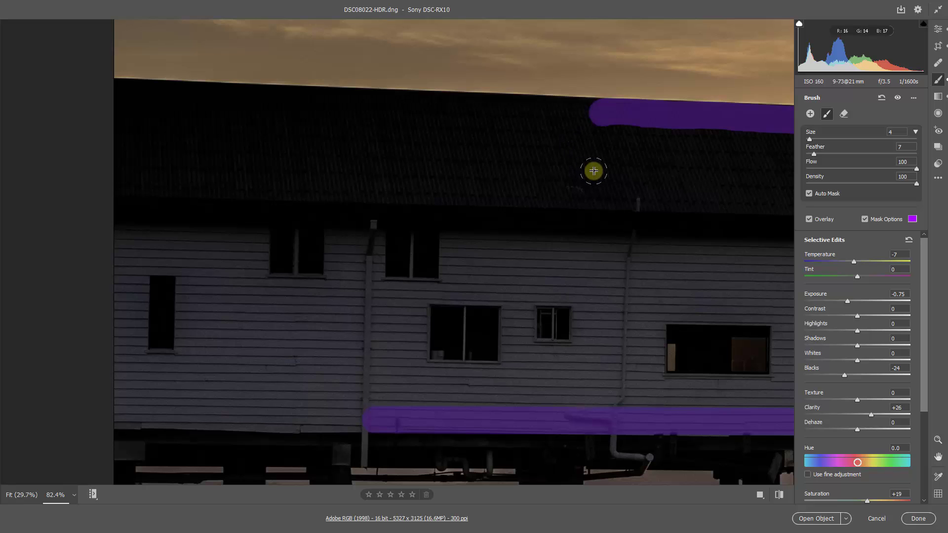
left_click(594, 171)
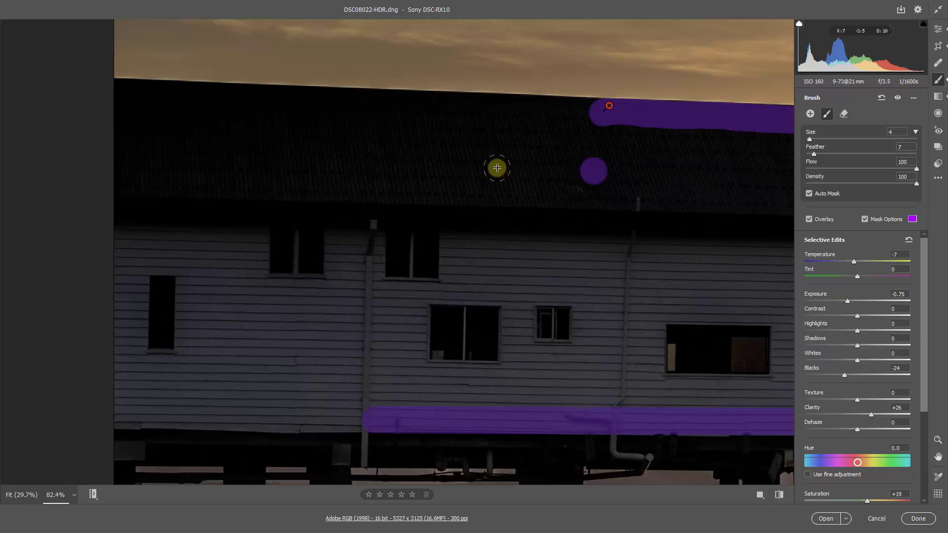
mouse_move(497, 168)
left_mouse_down()
mouse_move(421, 174)
mouse_move(408, 213)
mouse_move(426, 234)
mouse_move(460, 232)
mouse_move(472, 207)
mouse_move(467, 184)
mouse_move(489, 173)
left_mouse_up()
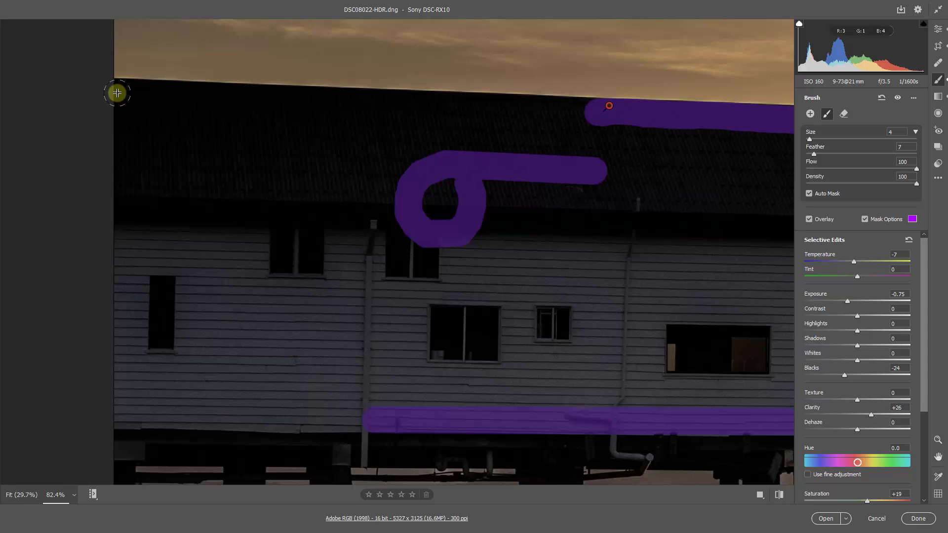
left_click(117, 93, "shift")
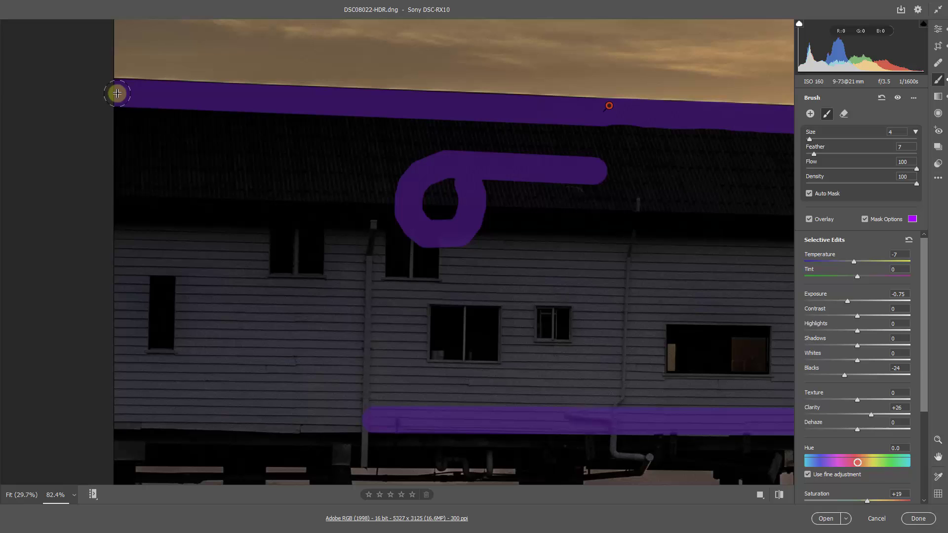
left_click(115, 430, "shift")
left_click(444, 425, "shift")
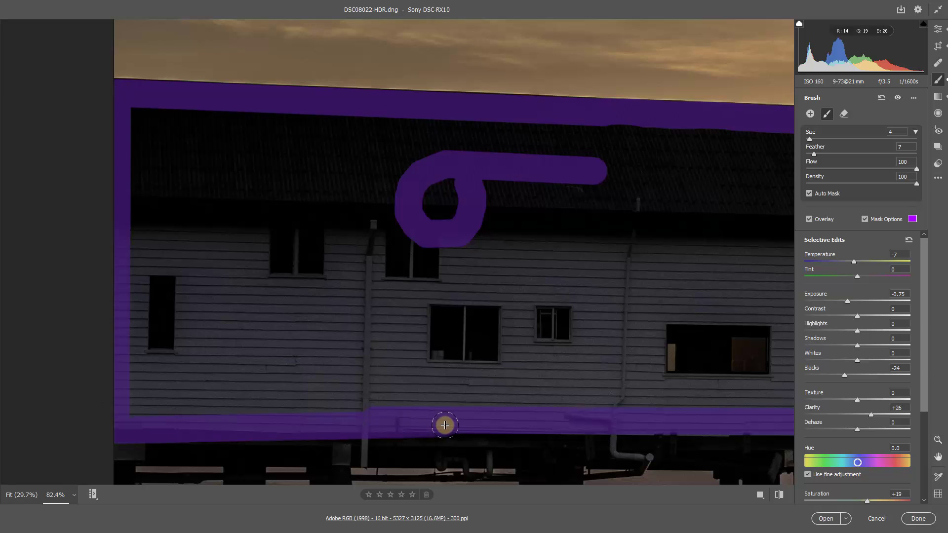
Step: Fill the rest of the building's roof and wall with the mask, enlarging the brush to size 8
mouse_move(493, 389)
left_mouse_down()
mouse_move(89, 385)
mouse_move(396, 360)
mouse_move(178, 343)
mouse_move(451, 318)
left_mouse_up()
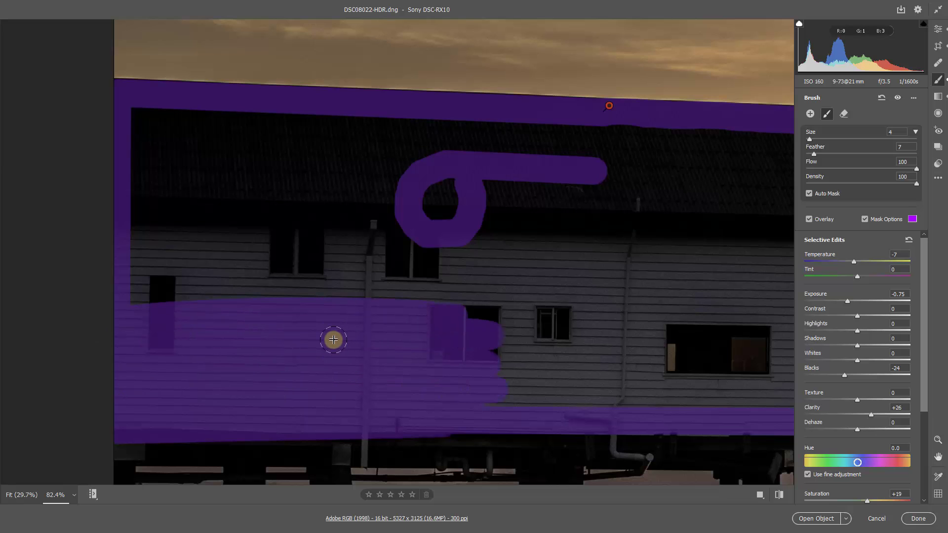
key("bracketright")
left_click_drag(308, 289, 129, 291)
mouse_move(493, 290)
left_mouse_down()
mouse_move(266, 282)
mouse_move(326, 219)
mouse_move(281, 179)
mouse_move(184, 168)
mouse_move(246, 137)
mouse_move(123, 133)
mouse_move(760, 156)
mouse_move(450, 161)
mouse_move(547, 194)
mouse_move(505, 244)
mouse_move(648, 298)
mouse_move(399, 350)
mouse_move(732, 364)
mouse_move(562, 388)
mouse_move(739, 382)
mouse_move(747, 378)
mouse_move(687, 347)
mouse_move(628, 335)
mouse_move(375, 329)
mouse_move(197, 311)
left_mouse_up()
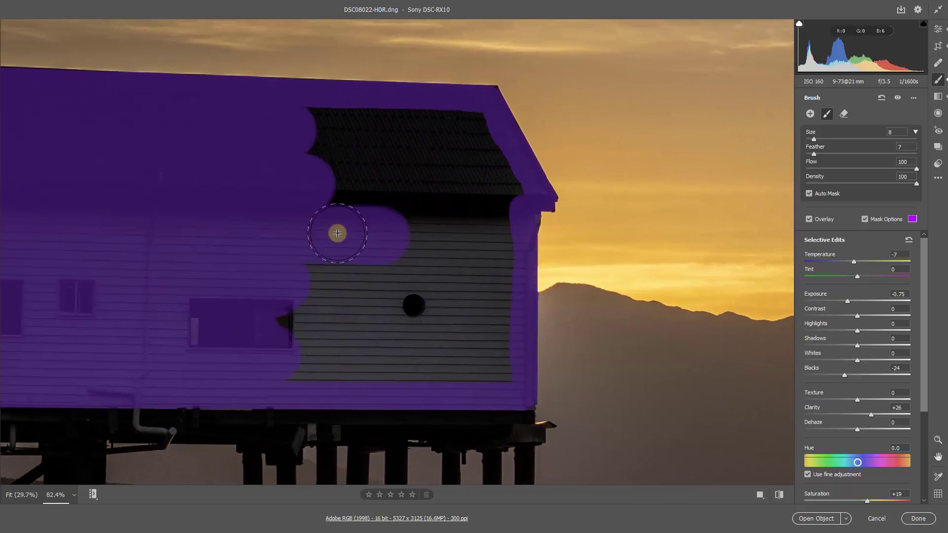
mouse_move(277, 146)
left_mouse_down()
mouse_move(387, 127)
mouse_move(453, 128)
mouse_move(486, 178)
mouse_move(488, 360)
mouse_move(231, 360)
mouse_move(212, 324)
mouse_move(419, 275)
mouse_move(402, 235)
mouse_move(427, 168)
mouse_move(315, 226)
left_mouse_up()
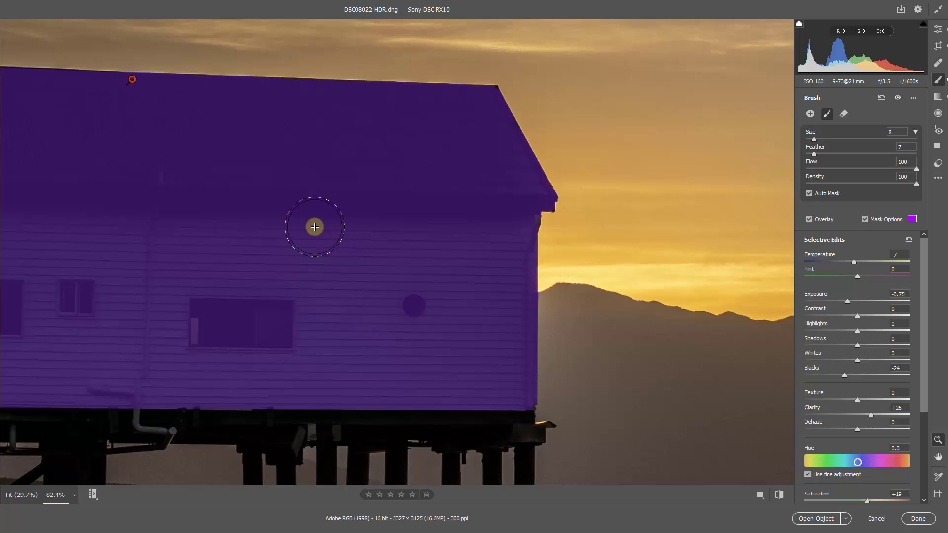
key("ctrl+0")
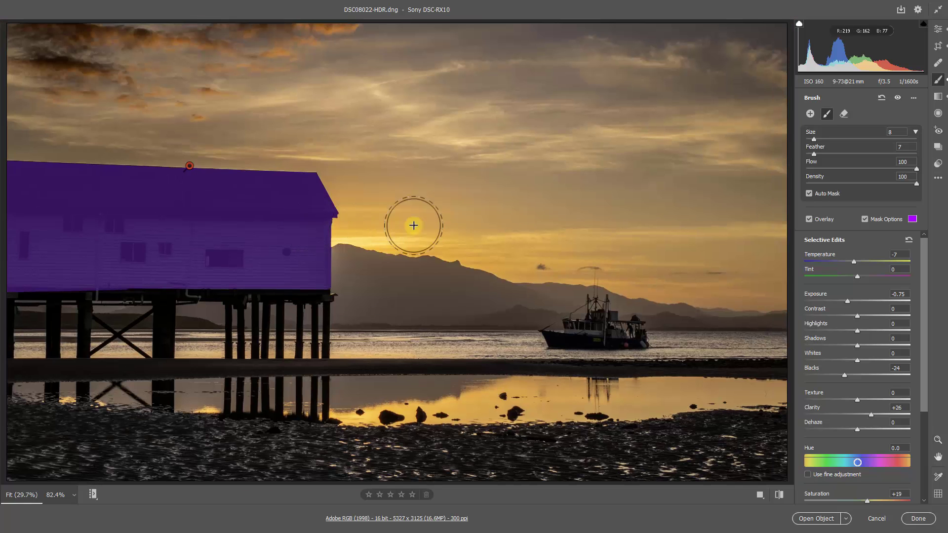
Step: Hide the purple mask colour and reset the building mask's local correction settings
left_click(864, 220)
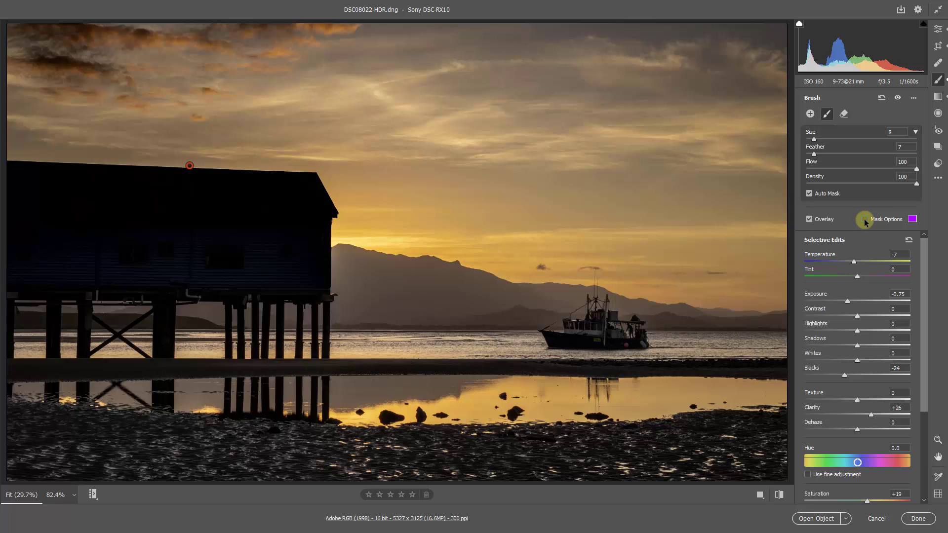
left_click(803, 197)
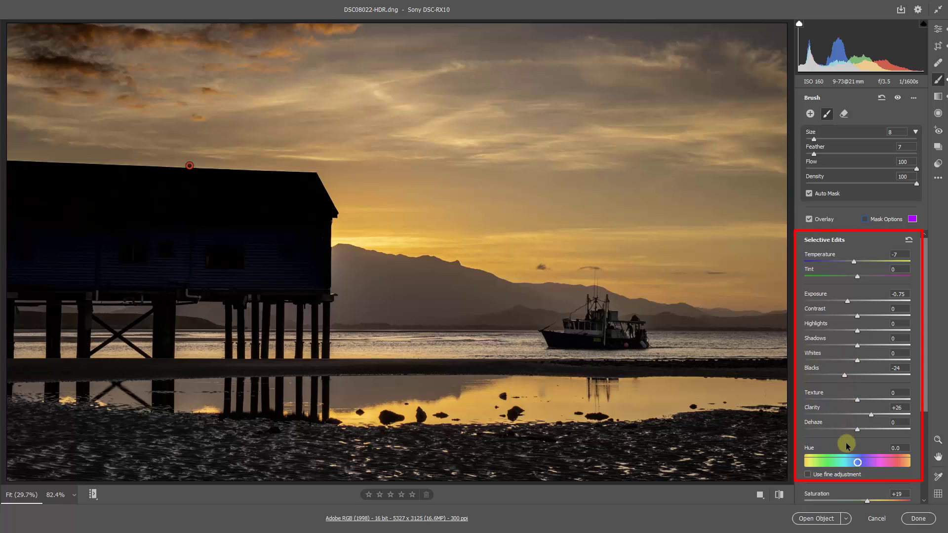
right_click(190, 168)
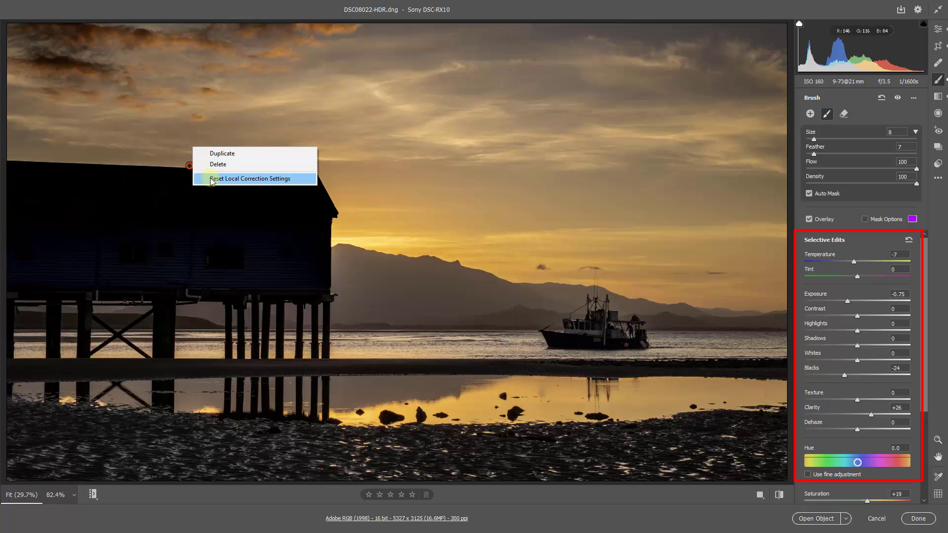
left_click(212, 180)
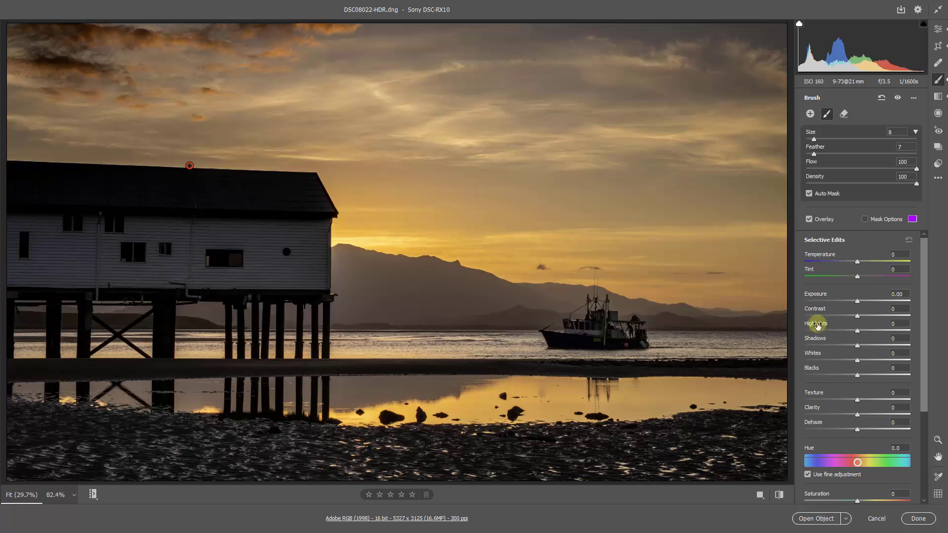
Step: Set the building mask's Shadows to +22
left_click_drag(857, 346, 872, 346)
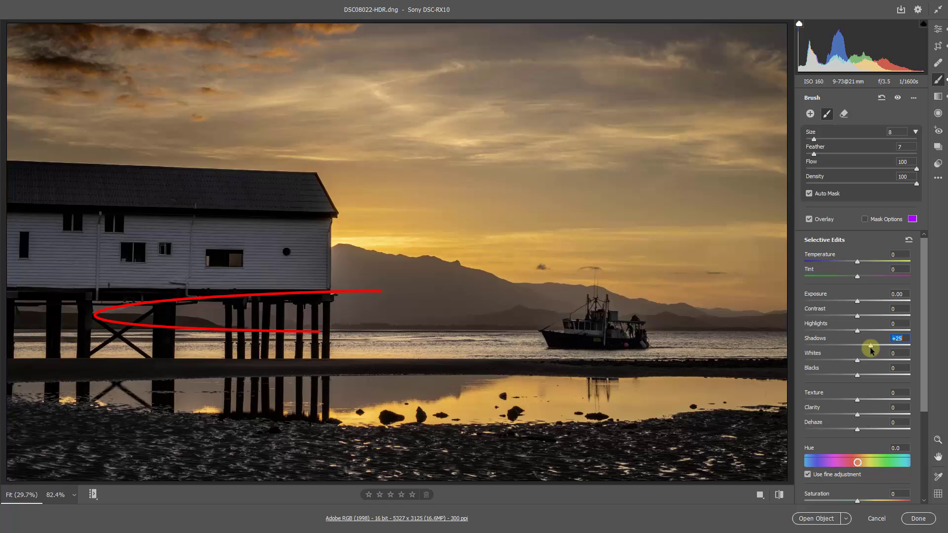
left_click_drag(870, 347, 869, 347)
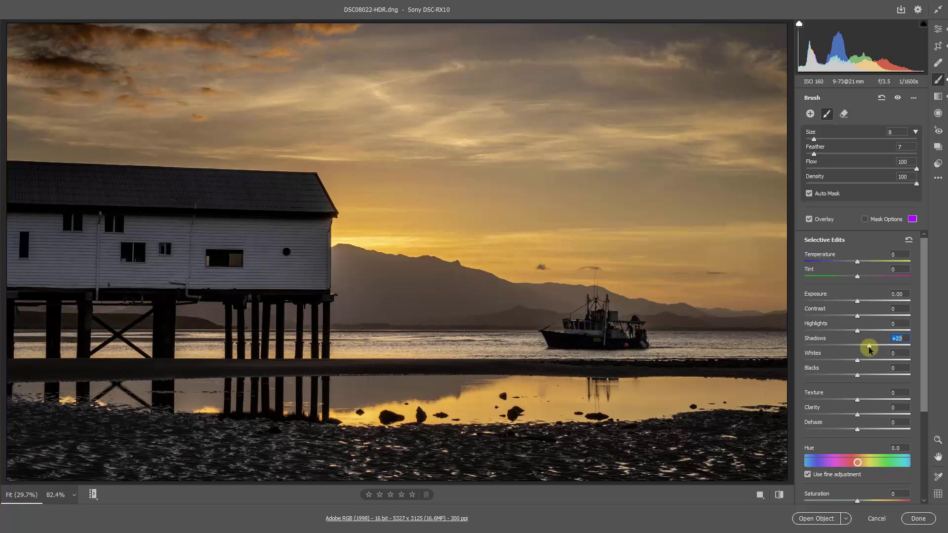
Step: Try brightening the building mask with Exposure +0.95 and +0.65 in place of Shadows, resetting both settings
left_click_drag(869, 347, 867, 347)
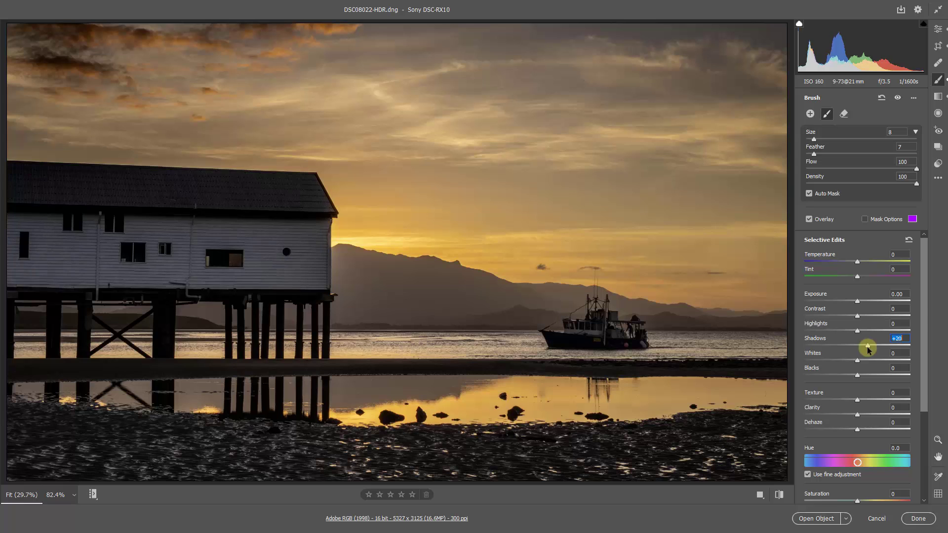
left_click(869, 301)
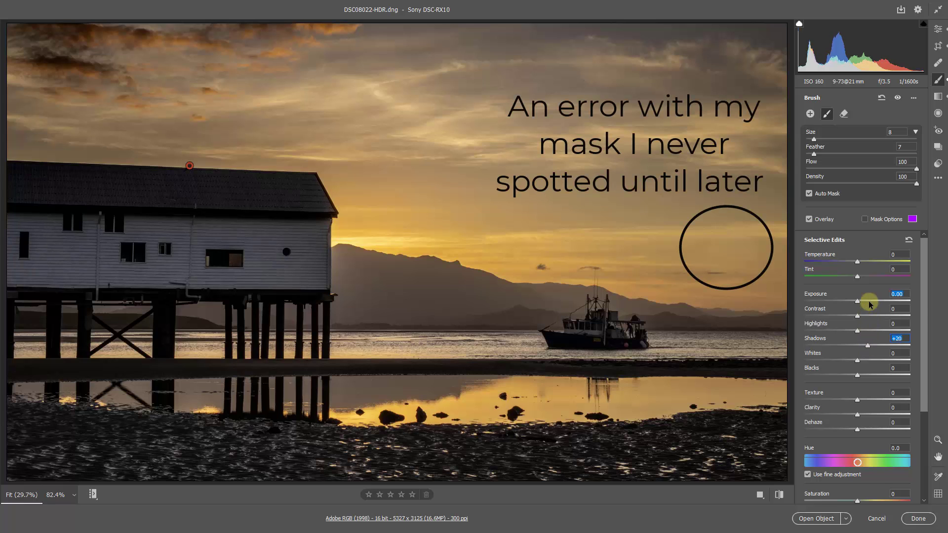
double_click(868, 346)
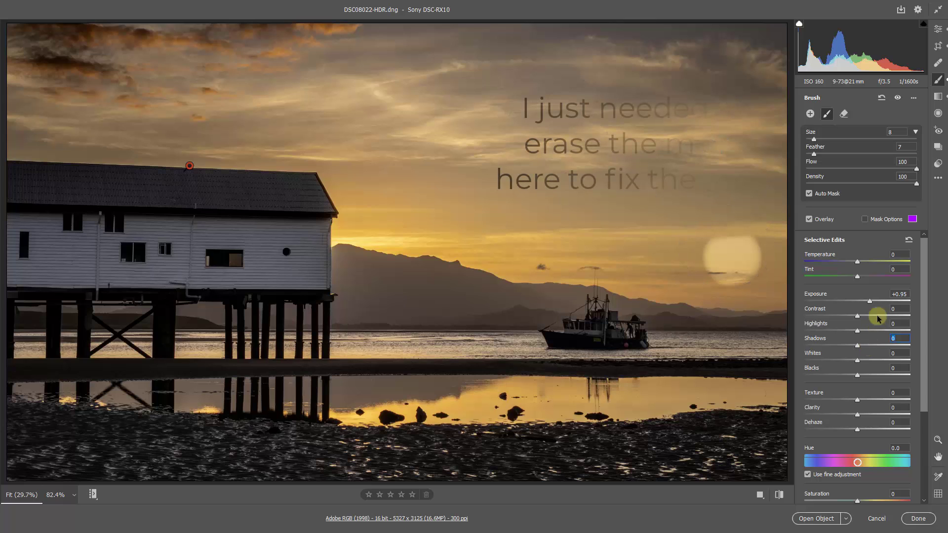
double_click(869, 303)
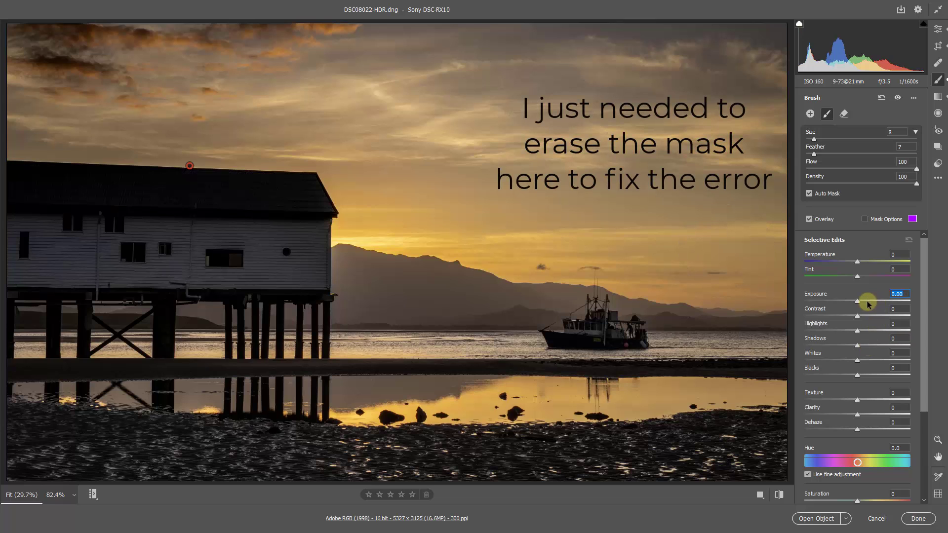
left_click(866, 301)
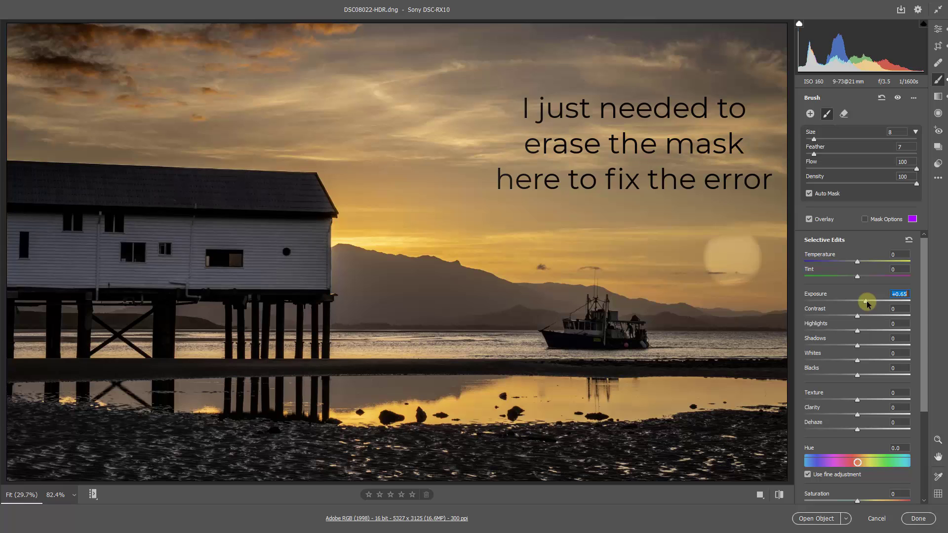
double_click(866, 301)
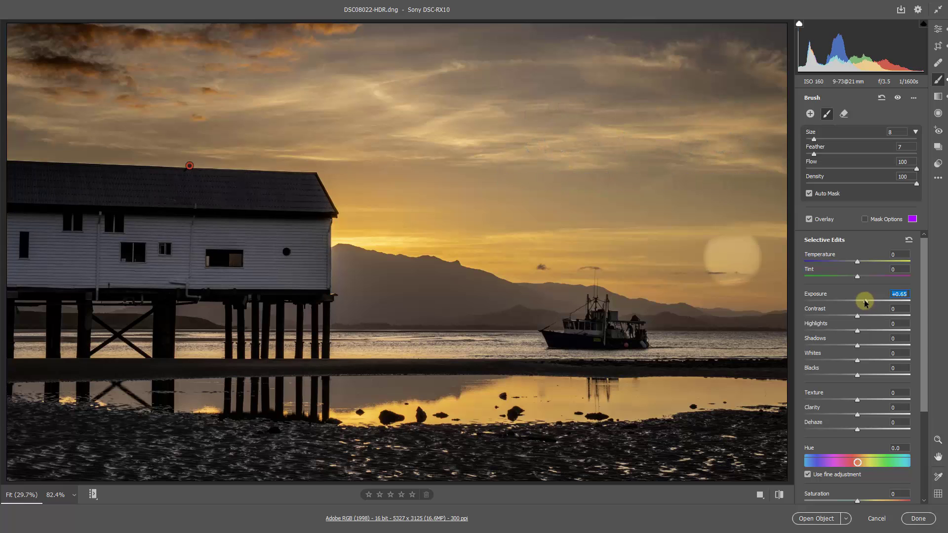
Step: Set the building mask's Shadows to +24
left_click(871, 345)
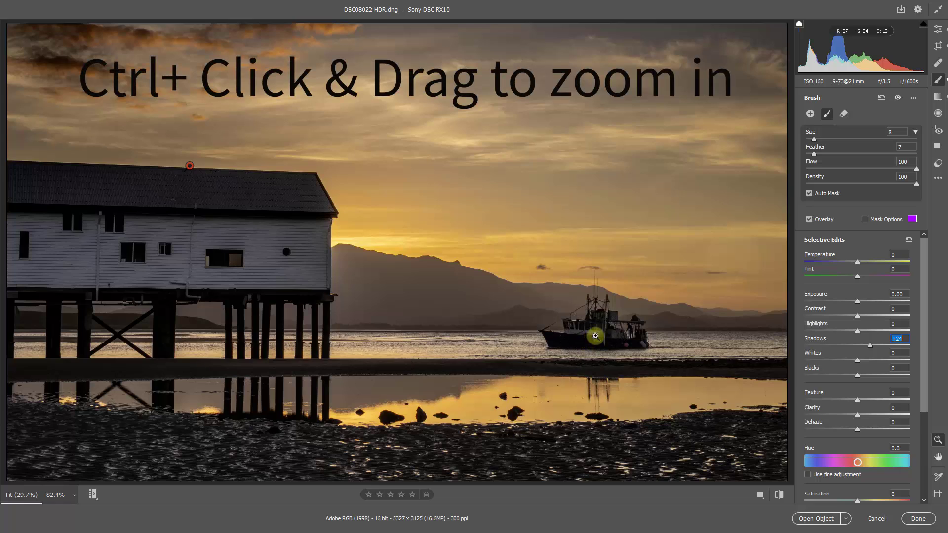
Step: Start a new brush adjustment on the fishing boat and paint along its white cabin wall
mouse_move(594, 335)
left_mouse_down()
mouse_move(705, 339)
mouse_move(567, 341)
mouse_move(498, 320)
mouse_move(515, 354)
left_mouse_up()
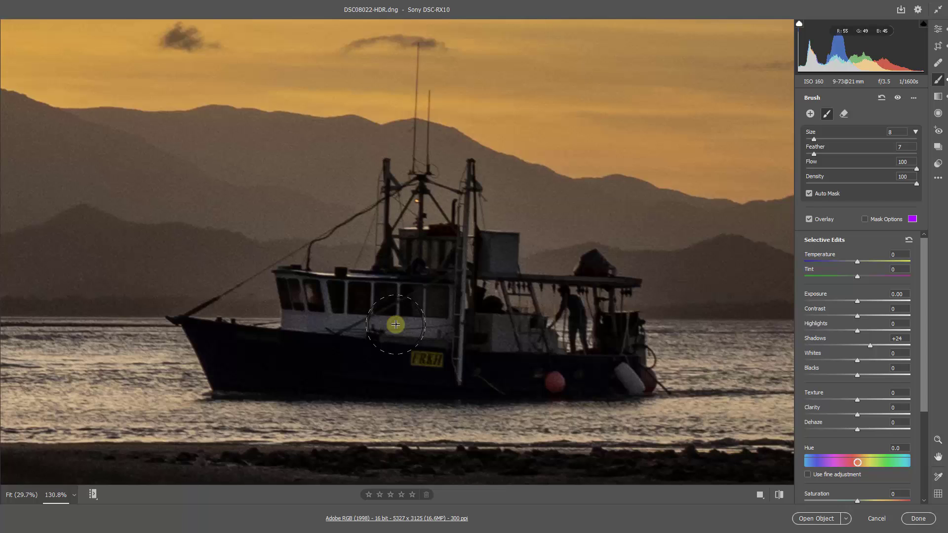
left_click(810, 114)
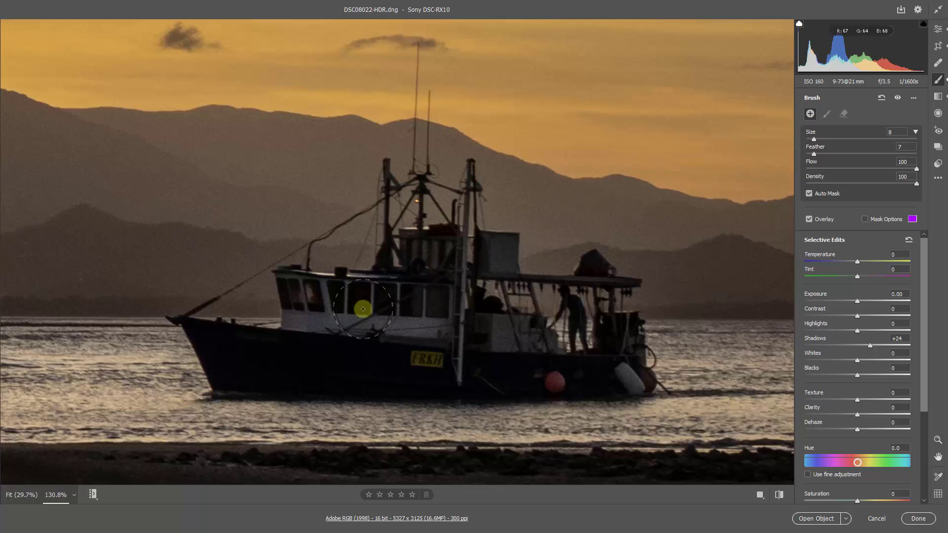
mouse_move(328, 325)
left_mouse_down()
mouse_move(424, 331)
mouse_move(406, 342)
left_mouse_up()
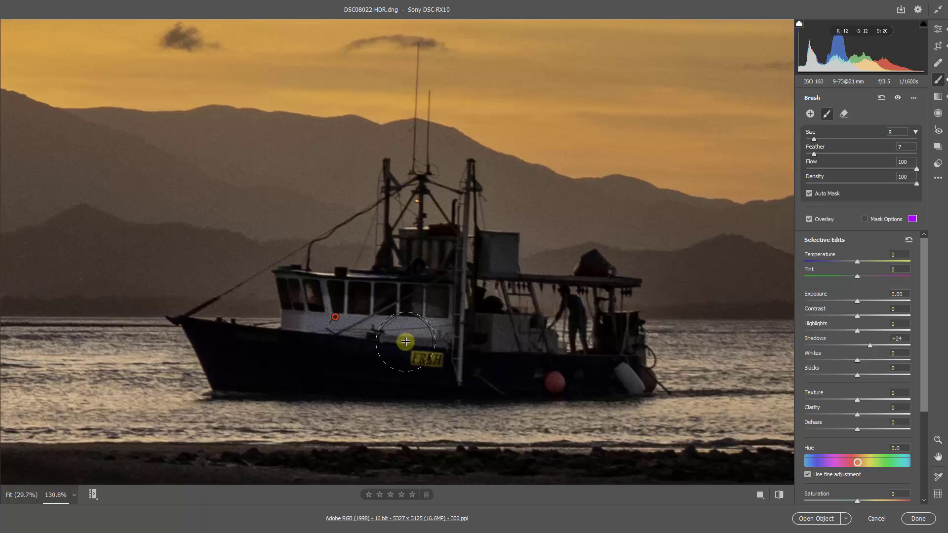
Step: Reduce the brush to size 4 and flow 5, and paint over the boat's hull and deck to lighten them
key("bracketleft")
key("bracketleft")
key("bracketleft")
key("bracketleft")
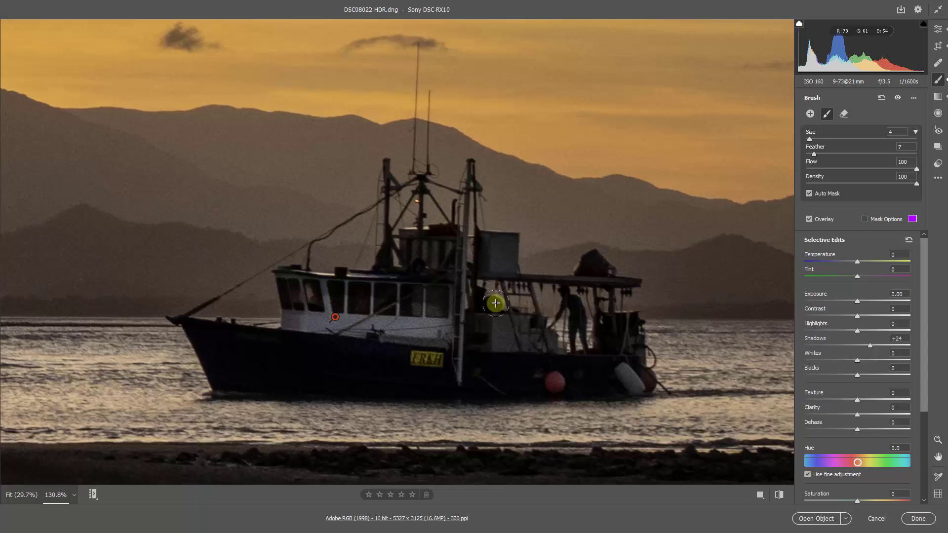
left_click(812, 169)
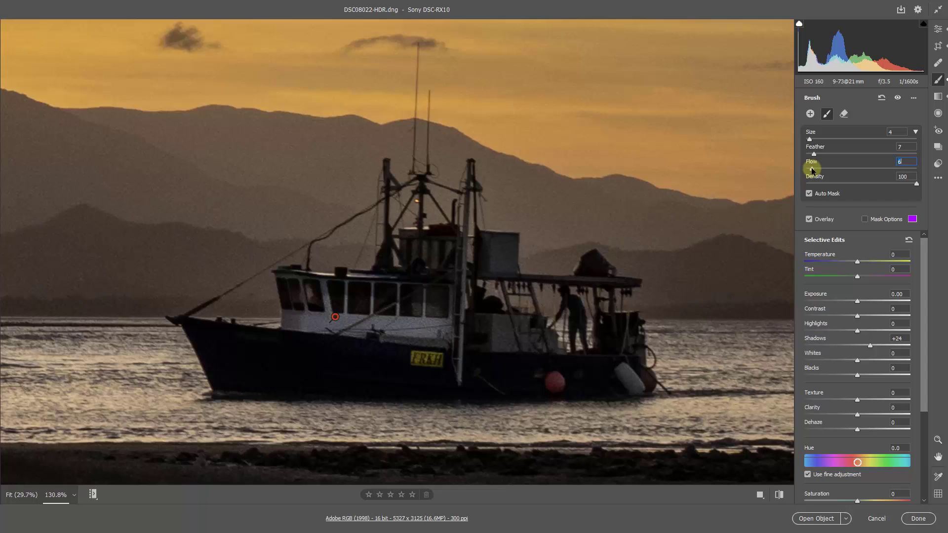
left_click_drag(812, 170, 811, 168)
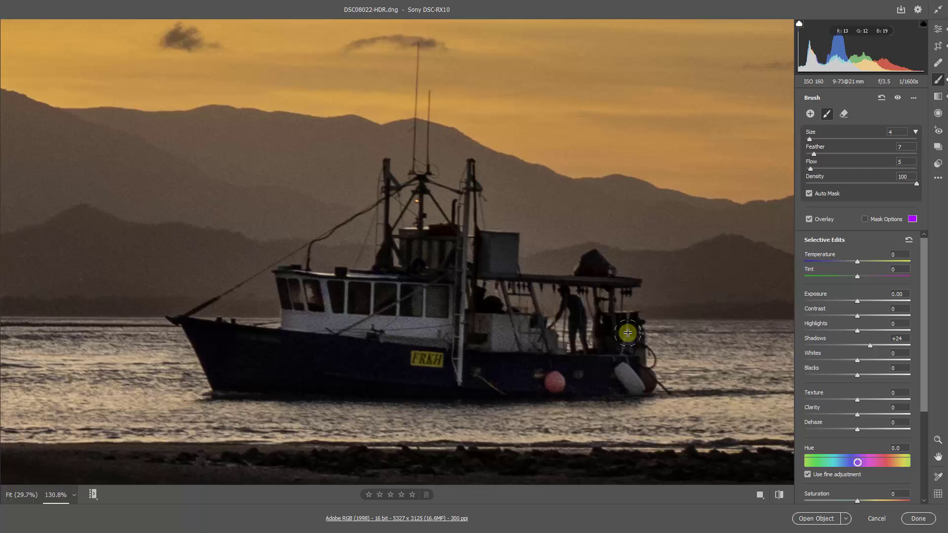
mouse_move(419, 376)
left_mouse_down()
mouse_move(224, 360)
mouse_move(200, 334)
mouse_move(309, 381)
mouse_move(380, 335)
mouse_move(412, 244)
mouse_move(402, 268)
mouse_move(447, 285)
mouse_move(460, 304)
mouse_move(477, 263)
mouse_move(490, 268)
mouse_move(493, 253)
mouse_move(490, 280)
left_mouse_up()
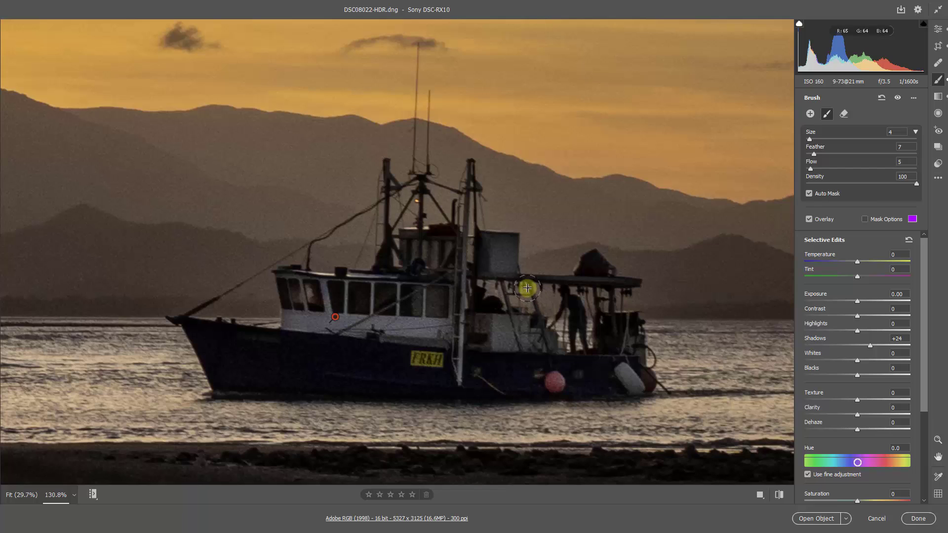
Step: Reduce the brush to size 2 and paint the boat's upper structure and rear canopy, finishing with the whole image in view
key("bracketleft")
key("bracketleft")
mouse_move(490, 245)
left_mouse_down()
mouse_move(517, 242)
mouse_move(505, 270)
mouse_move(485, 247)
mouse_move(483, 286)
mouse_move(480, 276)
mouse_move(626, 283)
left_mouse_up()
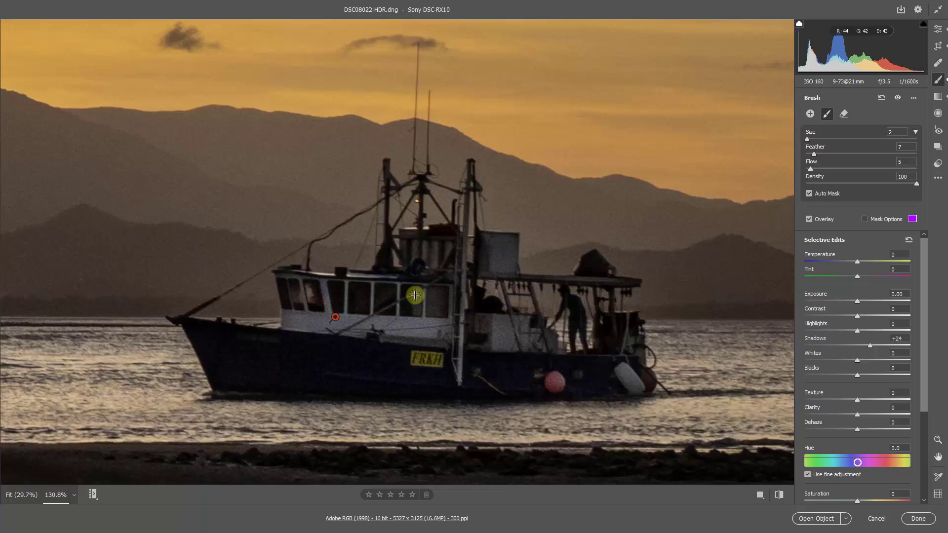
left_click(808, 474)
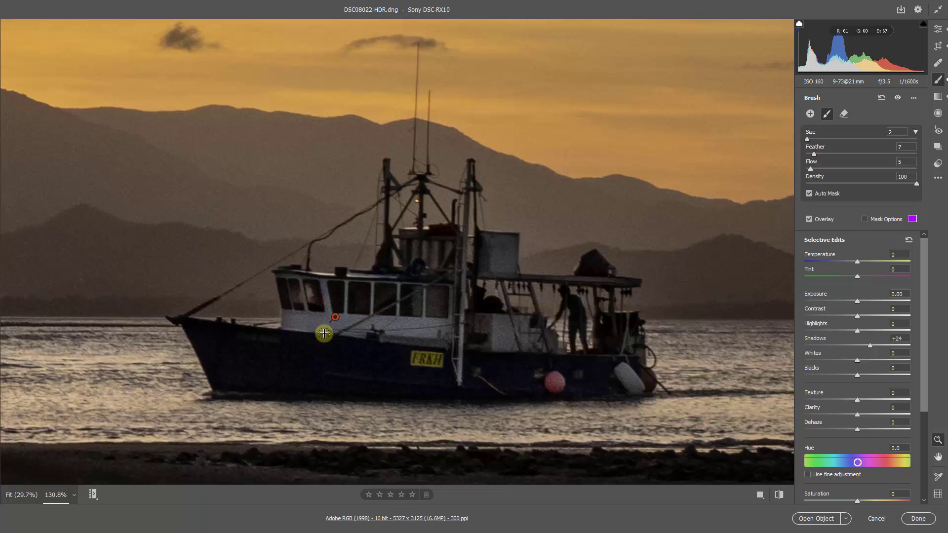
key("ctrl+0")
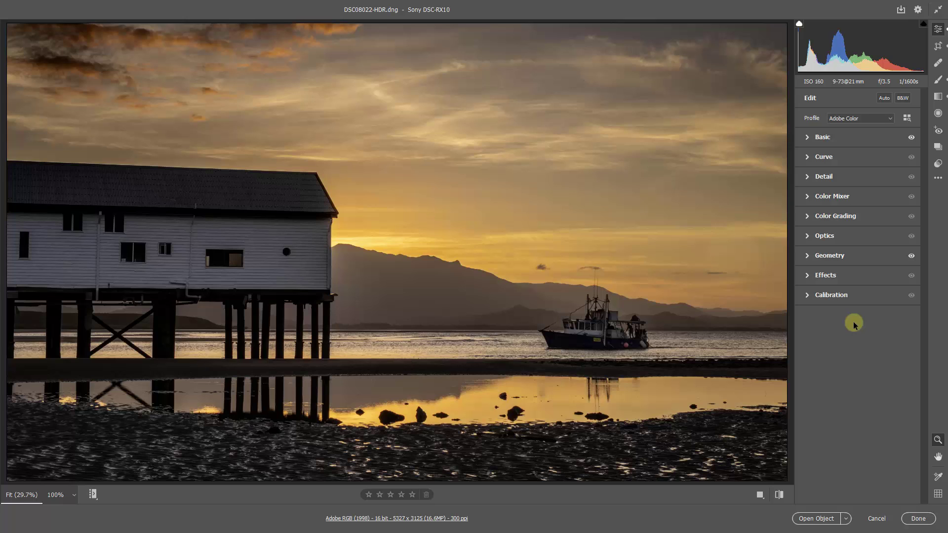
Step: Add a graduated filter from the top edge of the sky down about a quarter of the image, and hide its overlay
left_click(938, 97)
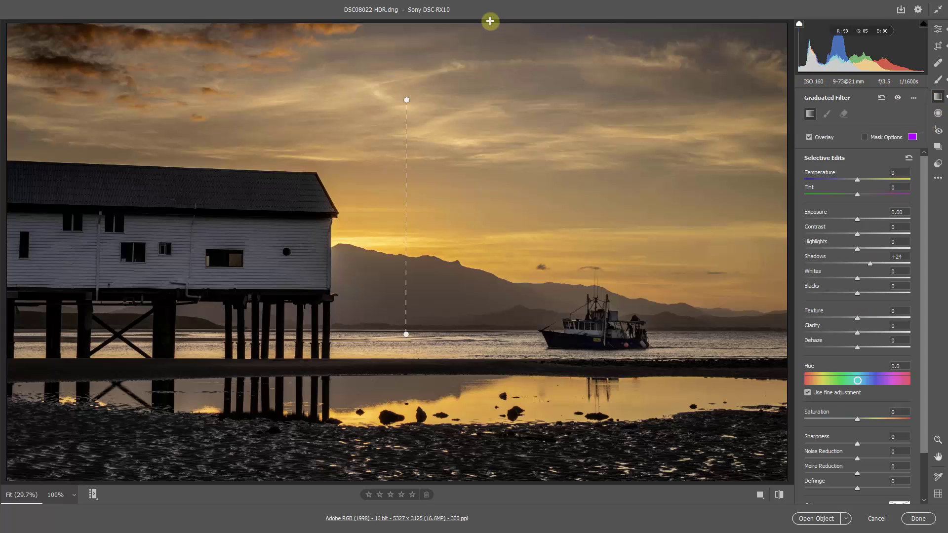
left_click_drag(485, 49, 488, 129)
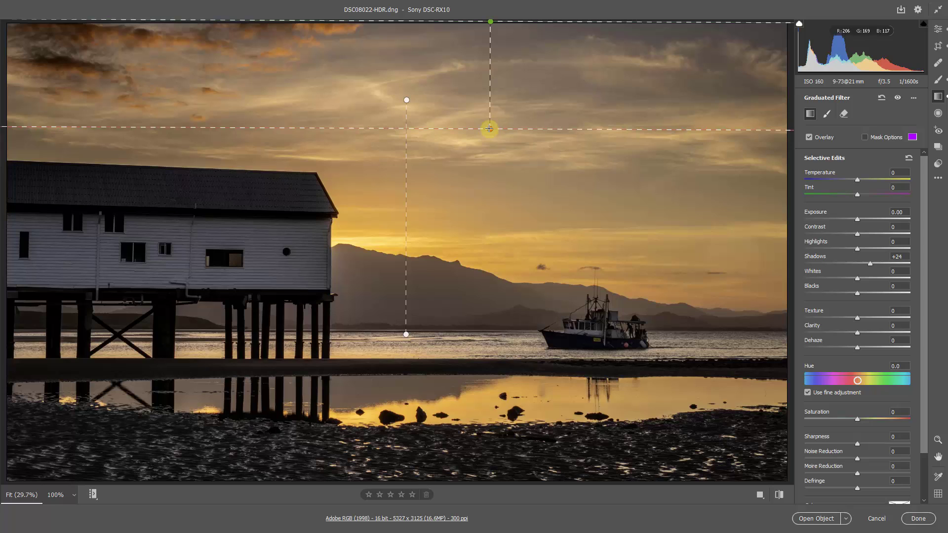
key("v")
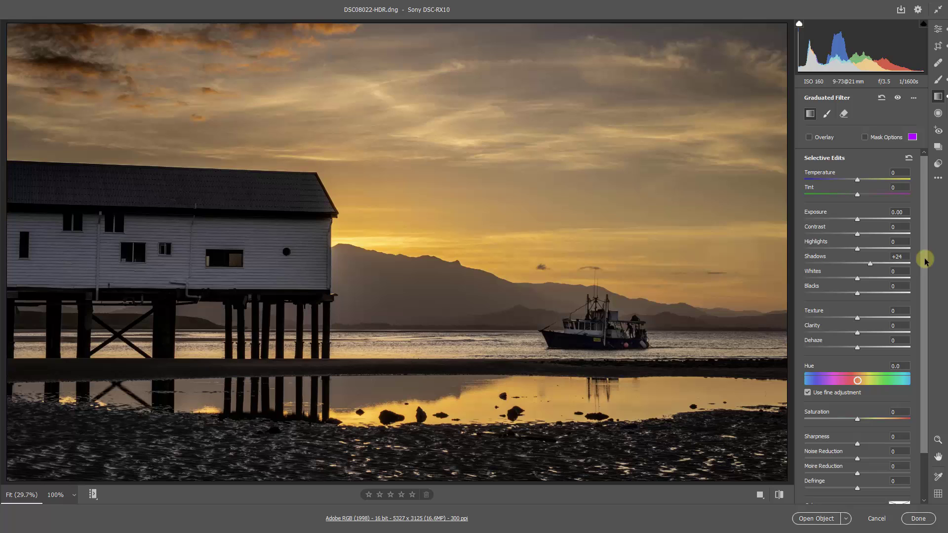
Step: Tint the sky's graduated filter blue with hue 214 and saturation 53
left_click_drag(925, 261, 916, 337)
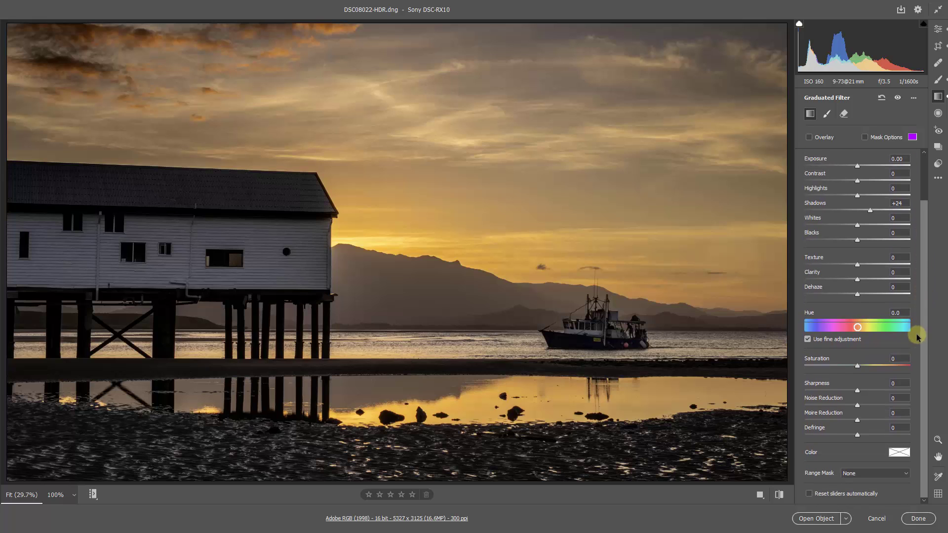
left_click(899, 453)
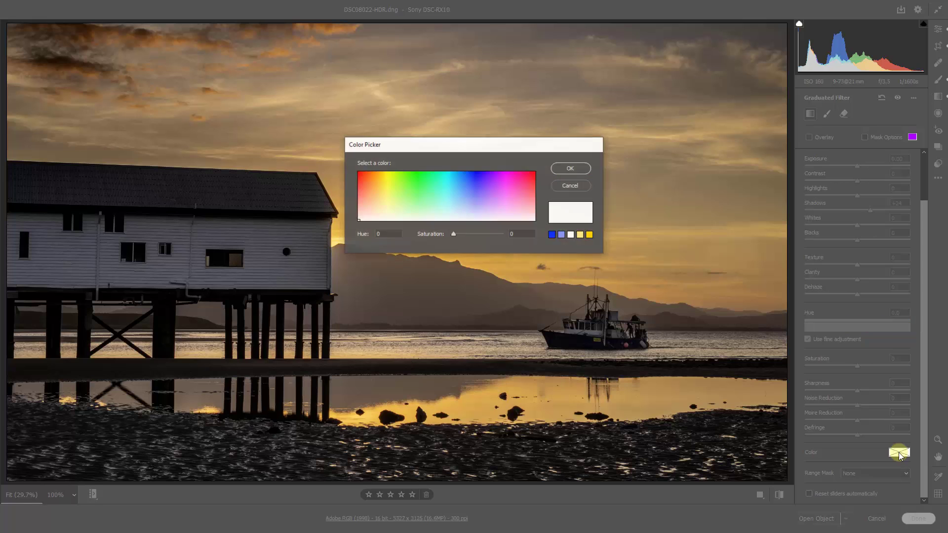
left_click_drag(473, 149, 461, 202)
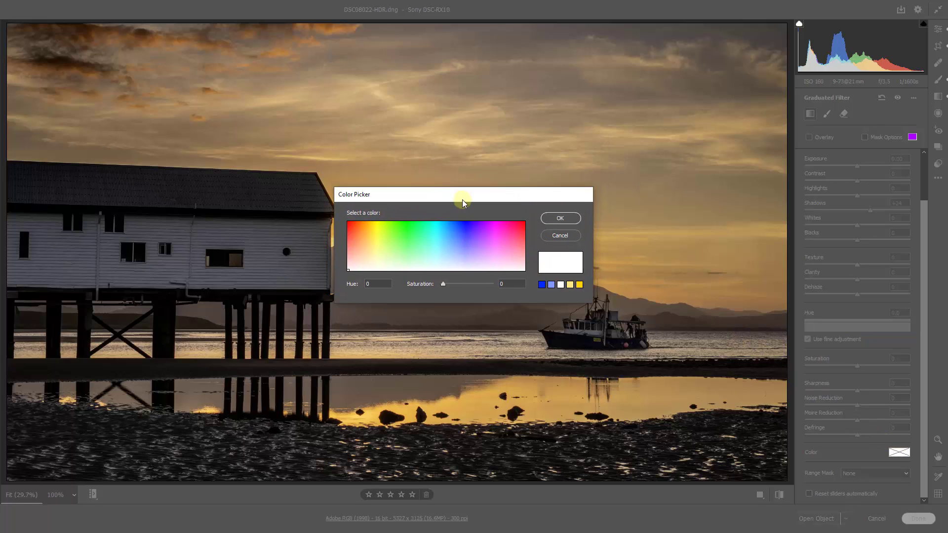
left_click_drag(443, 288, 499, 290)
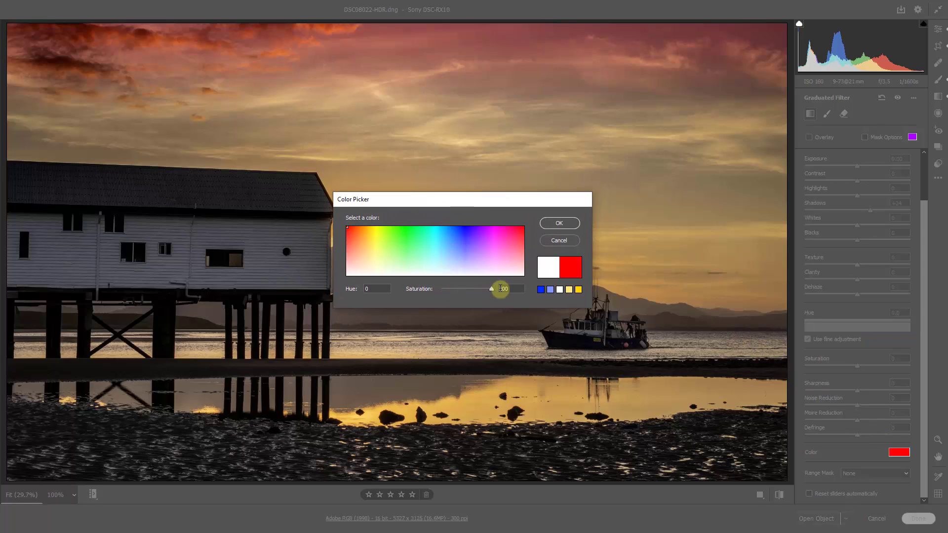
left_click_drag(408, 227, 452, 226)
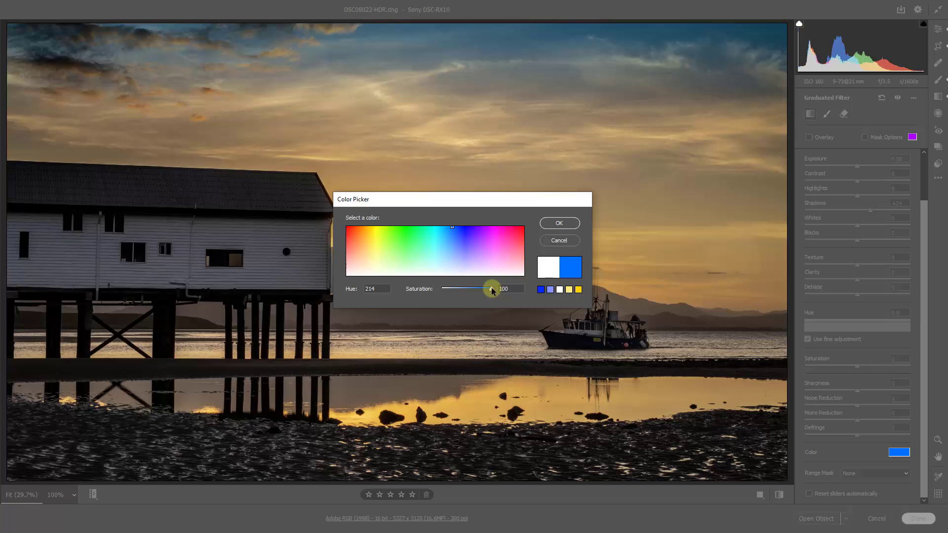
left_click_drag(491, 287, 470, 292)
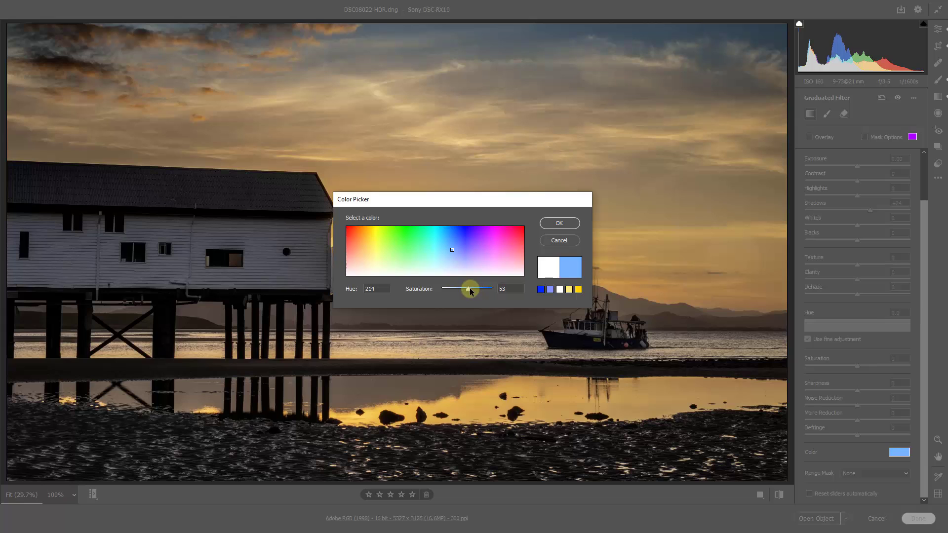
left_click(552, 226)
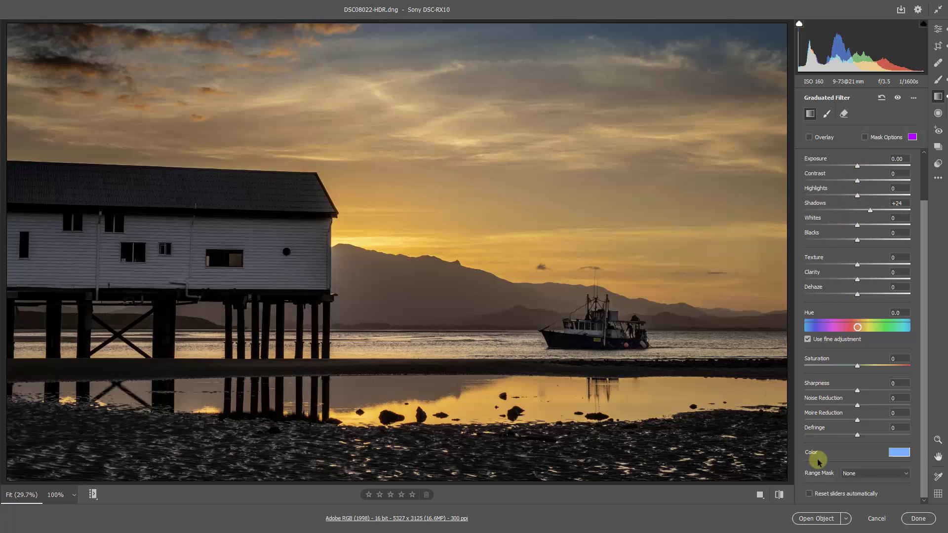
Step: Open the edited image in Photoshop as a smart object and rasterize its layer
left_click(811, 523)
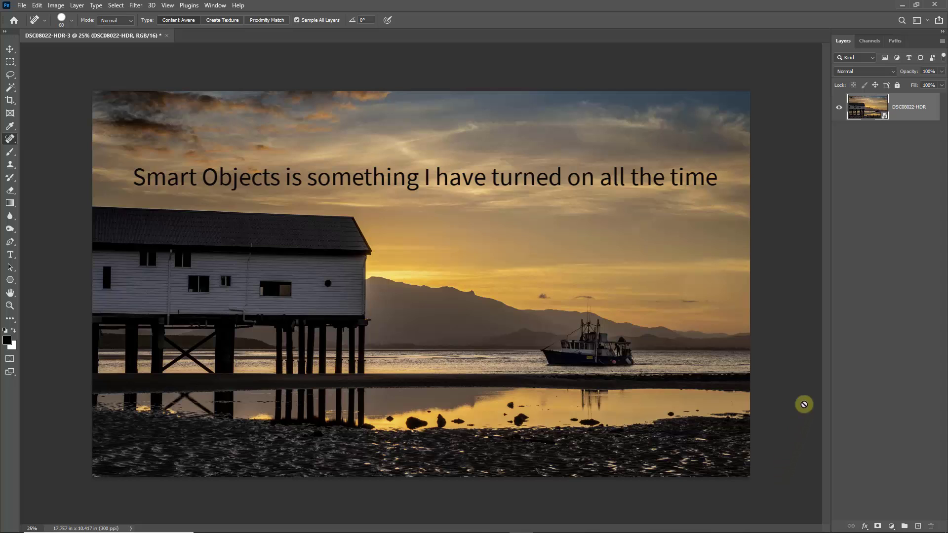
right_click(910, 107)
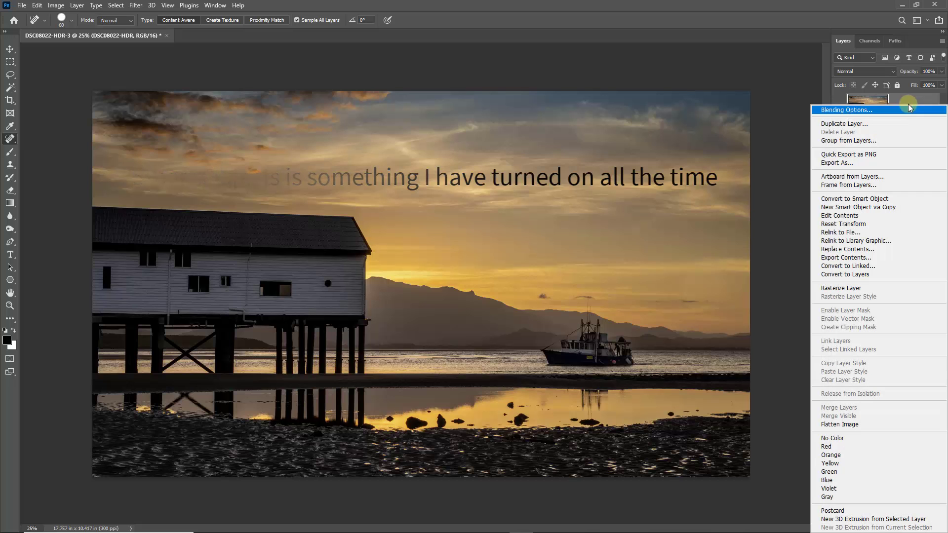
left_click(854, 288)
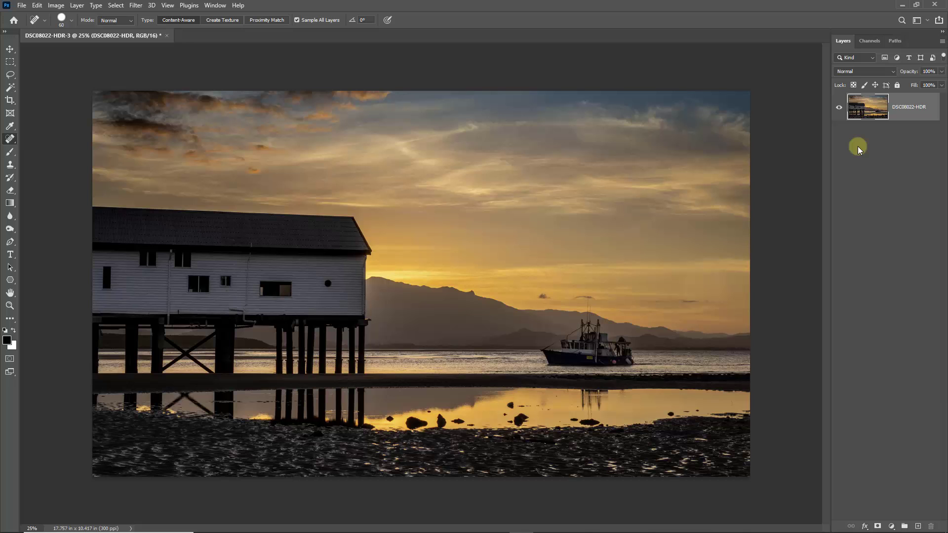
key("ctrl+0")
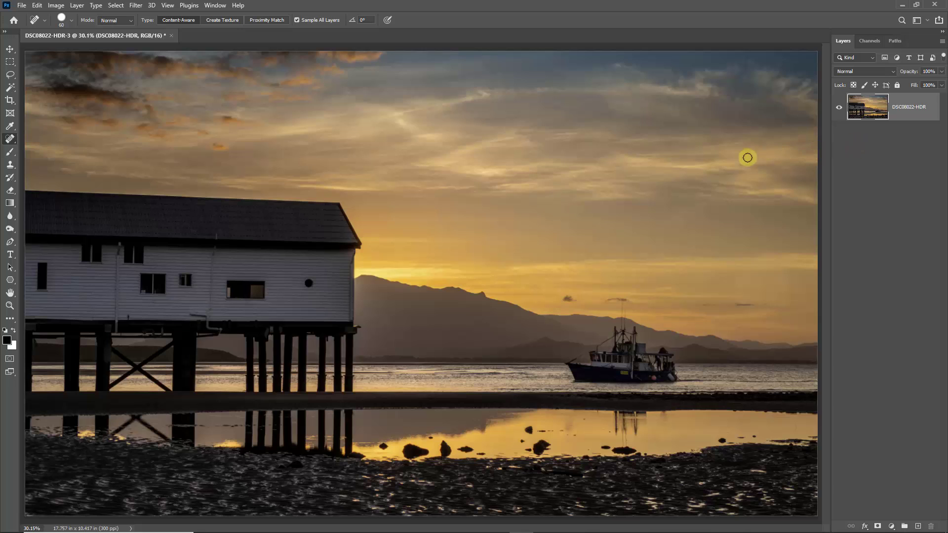
Step: Darken the area around the boat's masts and cabin using the Burn tool
left_click(14, 233)
left_click(13, 235)
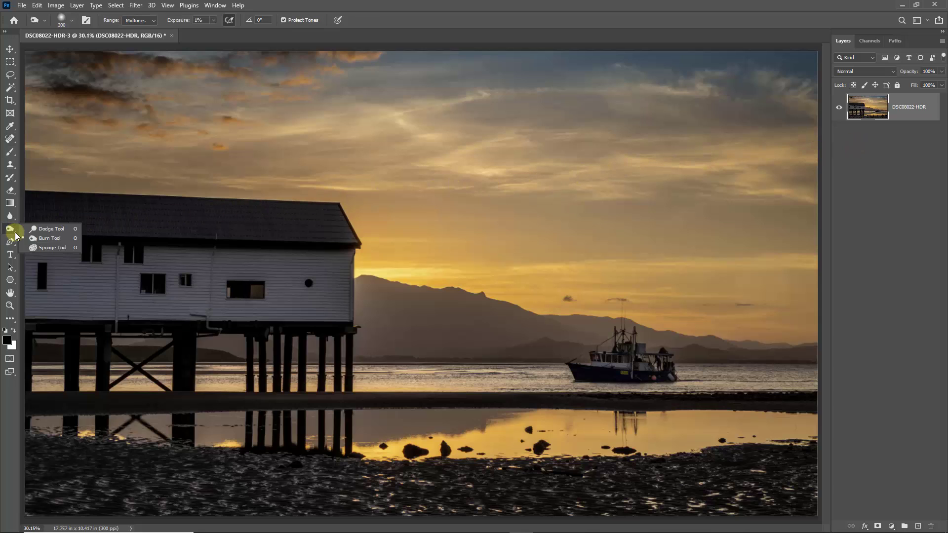
left_click(45, 239)
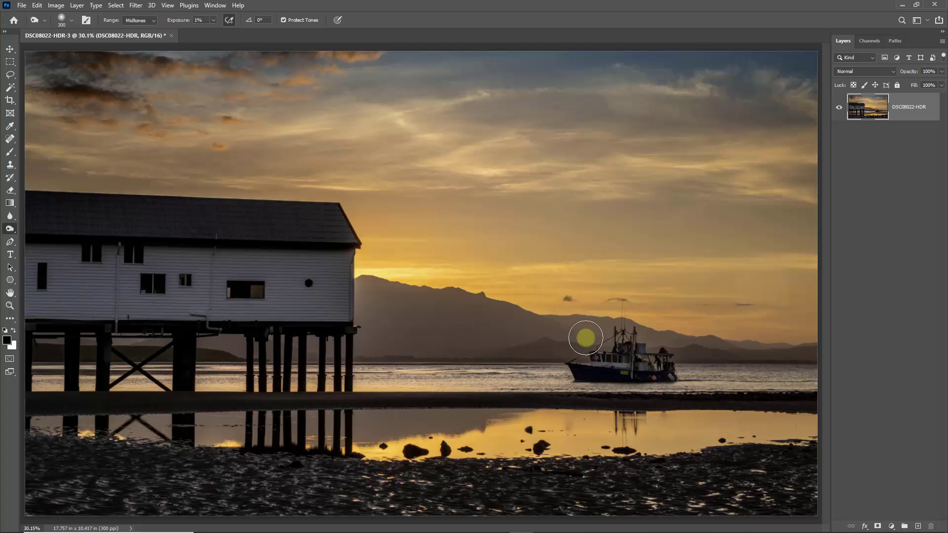
mouse_move(585, 339)
left_mouse_down()
mouse_move(553, 339)
mouse_move(695, 349)
mouse_move(521, 347)
mouse_move(690, 346)
mouse_move(540, 338)
mouse_move(630, 340)
mouse_move(655, 344)
mouse_move(533, 345)
mouse_move(764, 356)
mouse_move(529, 343)
mouse_move(732, 350)
mouse_move(532, 354)
mouse_move(716, 351)
mouse_move(571, 322)
mouse_move(678, 333)
mouse_move(702, 352)
mouse_move(550, 353)
mouse_move(727, 352)
mouse_move(605, 327)
mouse_move(695, 341)
mouse_move(558, 336)
mouse_move(696, 359)
mouse_move(563, 350)
mouse_move(727, 355)
mouse_move(655, 350)
left_mouse_up()
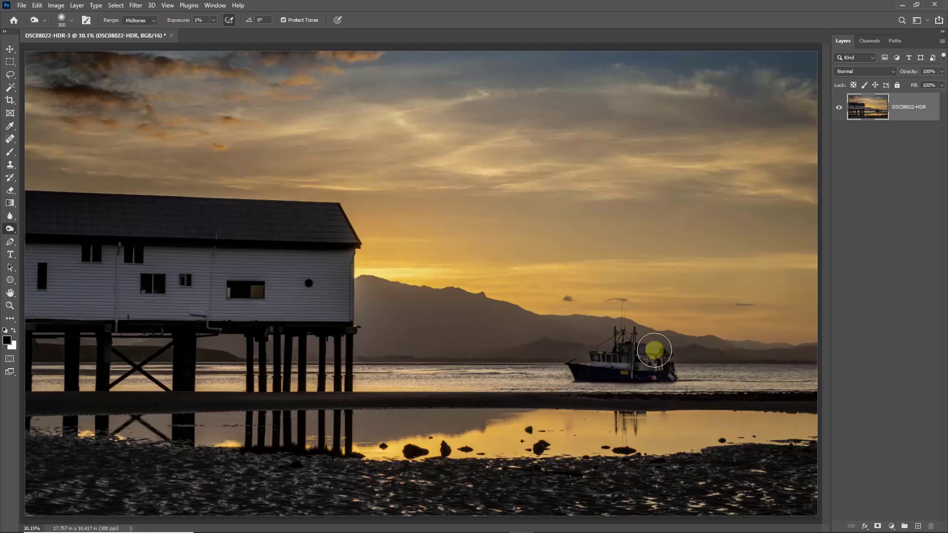
left_click_drag(654, 350, 627, 348)
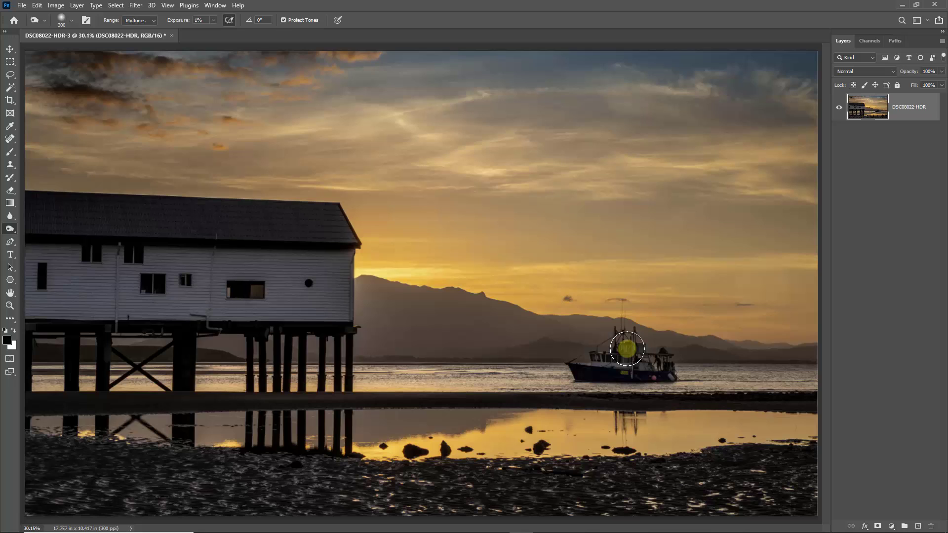
Step: Darken the mountain slope beside the building with the Burn tool on midtones at 1% exposure, using a brush reduced to 100
mouse_move(627, 348)
left_mouse_down()
mouse_move(375, 308)
mouse_move(363, 260)
mouse_move(361, 325)
mouse_move(363, 289)
mouse_move(368, 347)
mouse_move(381, 267)
mouse_move(391, 368)
mouse_move(338, 287)
mouse_move(393, 285)
mouse_move(350, 283)
mouse_move(324, 296)
mouse_move(341, 351)
mouse_move(357, 342)
mouse_move(355, 279)
mouse_move(352, 376)
mouse_move(368, 329)
left_mouse_up()
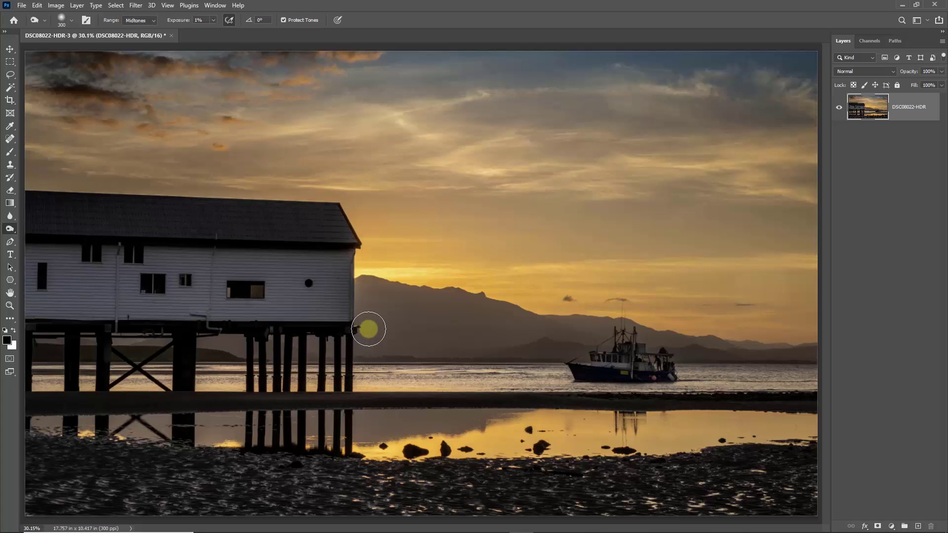
left_click(361, 302, "ctrl")
left_click(362, 303, "ctrl")
left_click(365, 298, "ctrl")
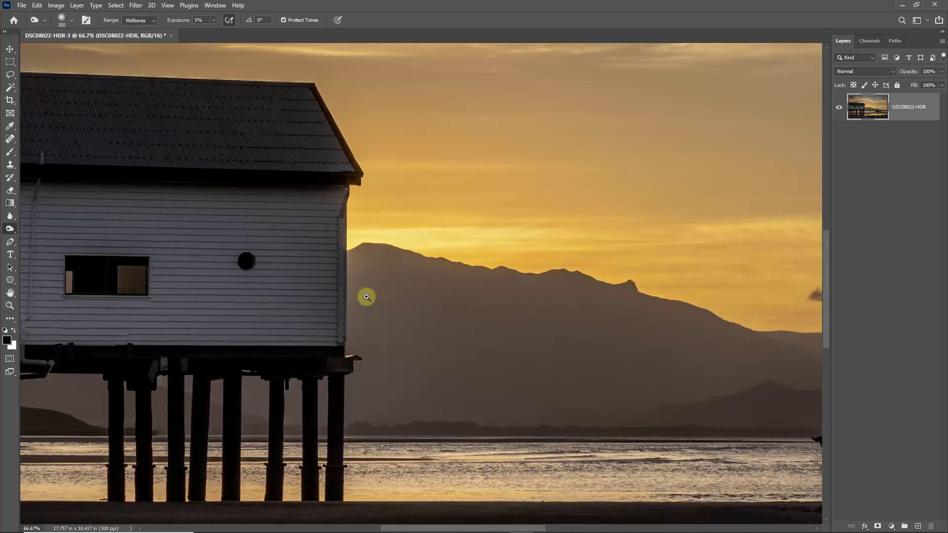
key("bracketleft")
key("bracketleft")
key("bracketleft")
key("bracketleft")
key("bracketleft")
key("bracketleft")
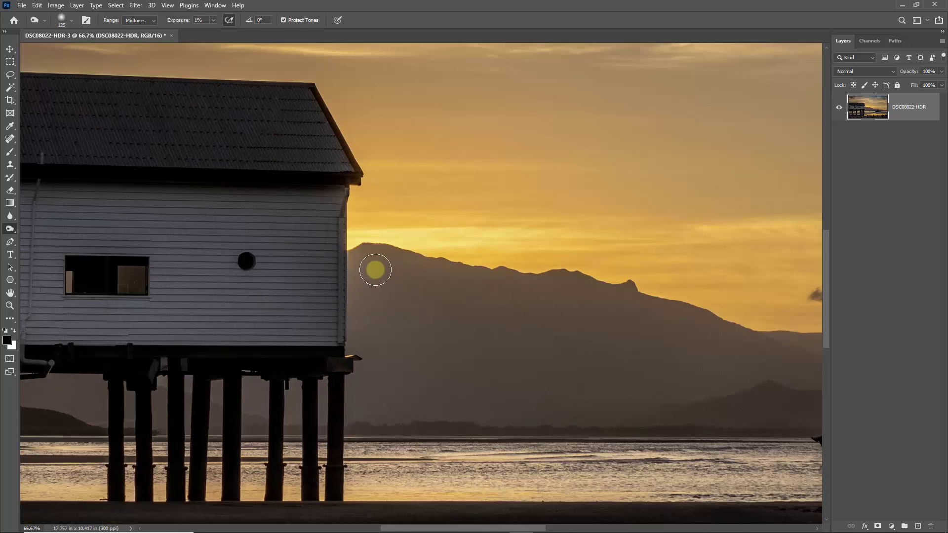
mouse_move(344, 353)
left_mouse_down()
mouse_move(345, 269)
mouse_move(355, 345)
mouse_move(417, 318)
mouse_move(443, 269)
left_mouse_up()
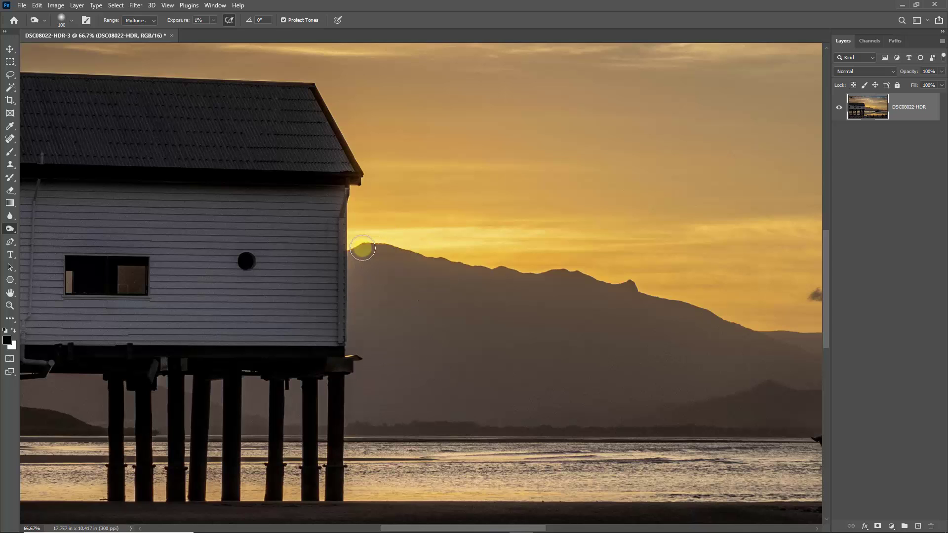
mouse_move(344, 360)
left_mouse_down()
mouse_move(343, 374)
mouse_move(421, 280)
mouse_move(390, 338)
mouse_move(437, 372)
mouse_move(525, 401)
mouse_move(569, 396)
left_mouse_up()
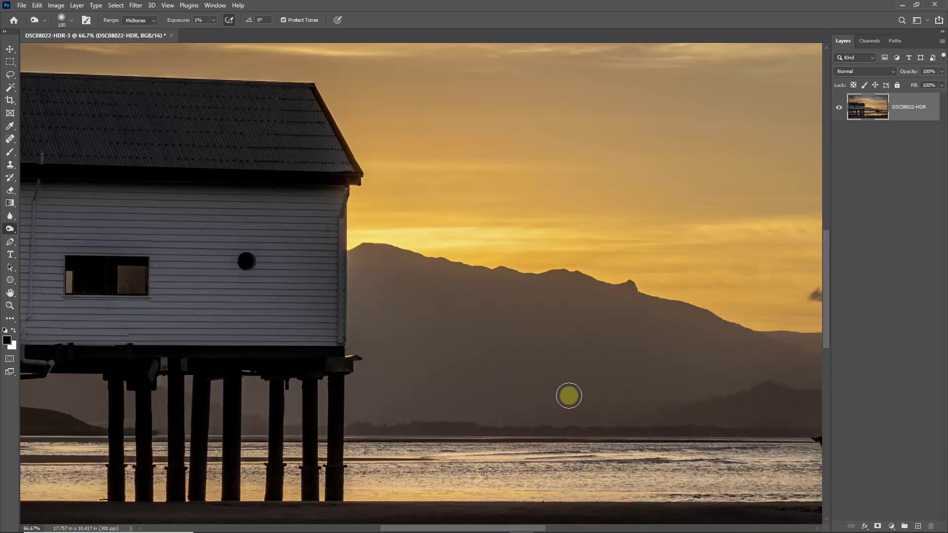
Step: Darken the midtones of the muddy foreground with the Burn tool at 10% exposure and brush size 250
key("ctrl+0")
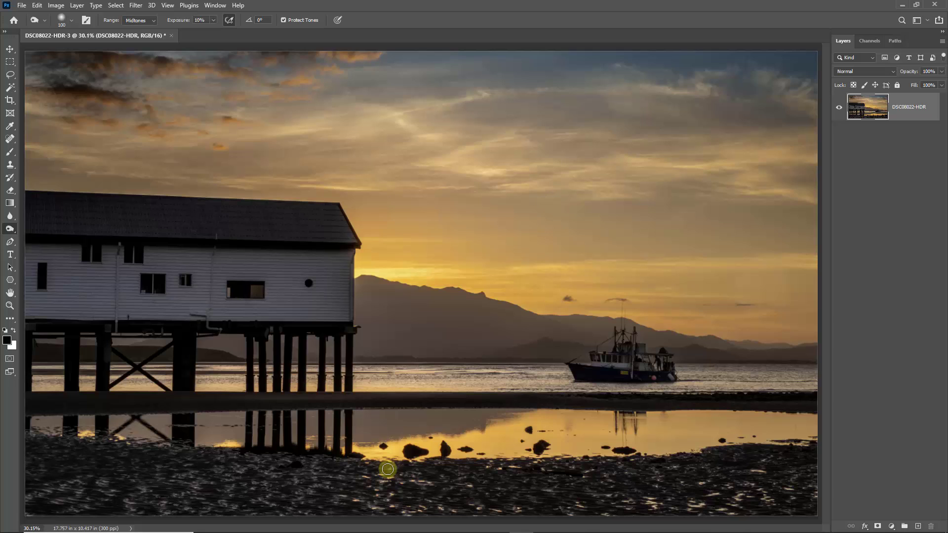
key("bracketright")
key("bracketright")
key("bracketright")
key("bracketright")
key("bracketright")
mouse_move(387, 469)
left_mouse_down()
mouse_move(345, 472)
mouse_move(495, 478)
mouse_move(296, 484)
mouse_move(491, 490)
mouse_move(341, 517)
mouse_move(487, 520)
mouse_move(473, 496)
mouse_move(285, 488)
mouse_move(695, 480)
mouse_move(669, 489)
mouse_move(698, 501)
mouse_move(691, 505)
mouse_move(806, 525)
mouse_move(739, 498)
mouse_move(828, 455)
mouse_move(746, 513)
mouse_move(538, 507)
mouse_move(564, 489)
mouse_move(408, 470)
mouse_move(378, 489)
mouse_move(306, 500)
mouse_move(331, 520)
mouse_move(358, 486)
left_mouse_up()
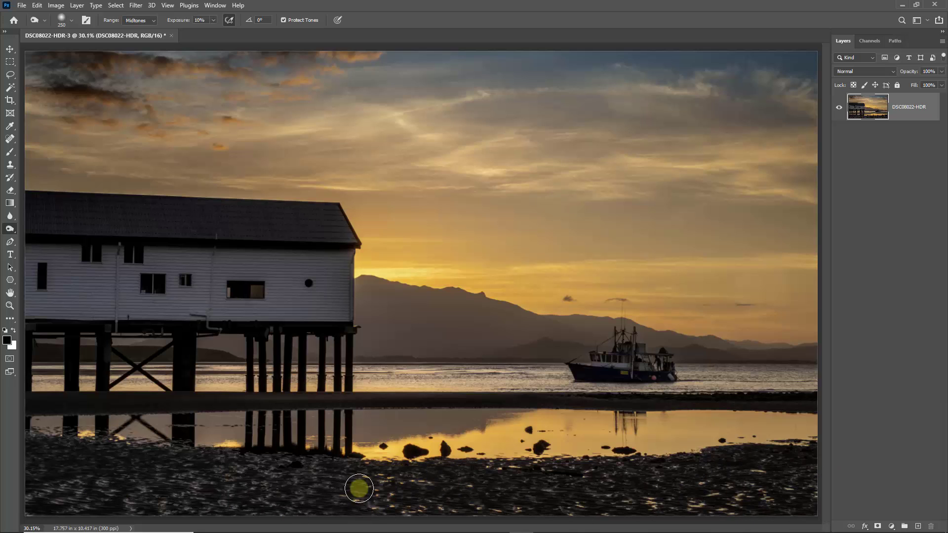
Step: Switch the Burn range to Highlights and work over the reflecting pool from the stilts' reflection to the boat's reflection
left_click(154, 21)
left_click(145, 42)
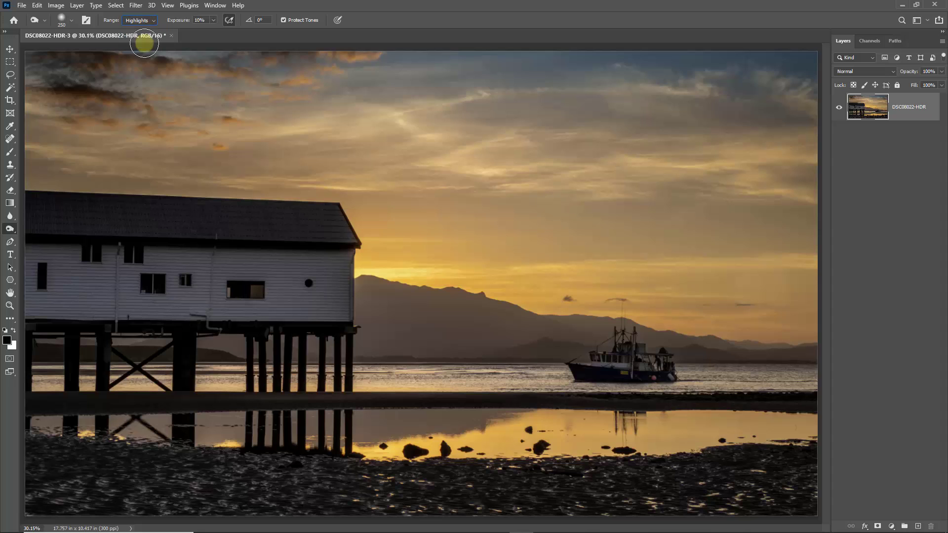
mouse_move(275, 434)
left_mouse_down()
mouse_move(296, 489)
mouse_move(463, 484)
mouse_move(379, 475)
mouse_move(329, 485)
mouse_move(518, 500)
mouse_move(348, 513)
mouse_move(308, 507)
mouse_move(464, 499)
mouse_move(318, 511)
mouse_move(752, 508)
mouse_move(737, 498)
mouse_move(577, 509)
mouse_move(692, 509)
mouse_move(782, 490)
mouse_move(813, 478)
mouse_move(793, 461)
mouse_move(816, 475)
mouse_move(654, 485)
mouse_move(820, 478)
mouse_move(801, 489)
mouse_move(531, 515)
mouse_move(833, 505)
mouse_move(805, 480)
mouse_move(820, 458)
mouse_move(811, 510)
mouse_move(623, 421)
left_mouse_up()
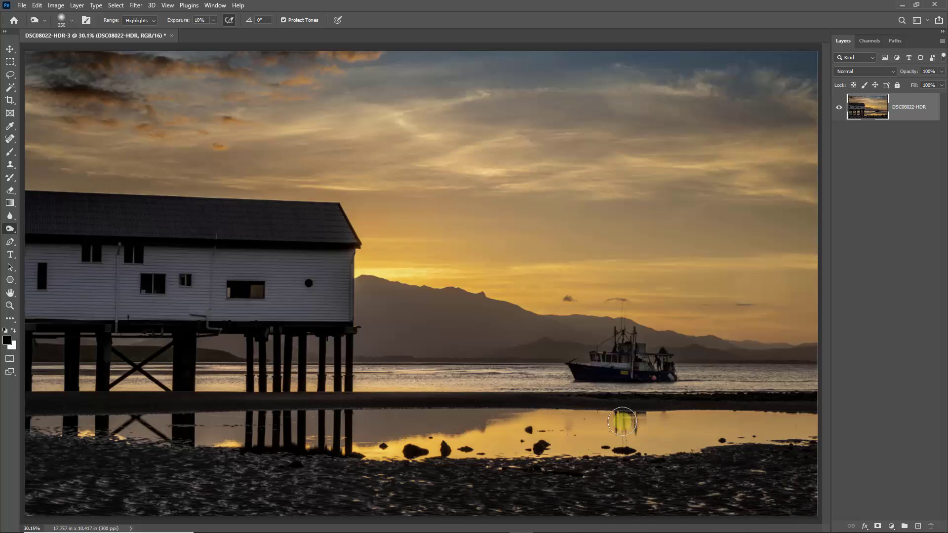
Step: Clean up the image's bottom edge along the foreground with the Spot Healing Brush at size 40
left_click(11, 140)
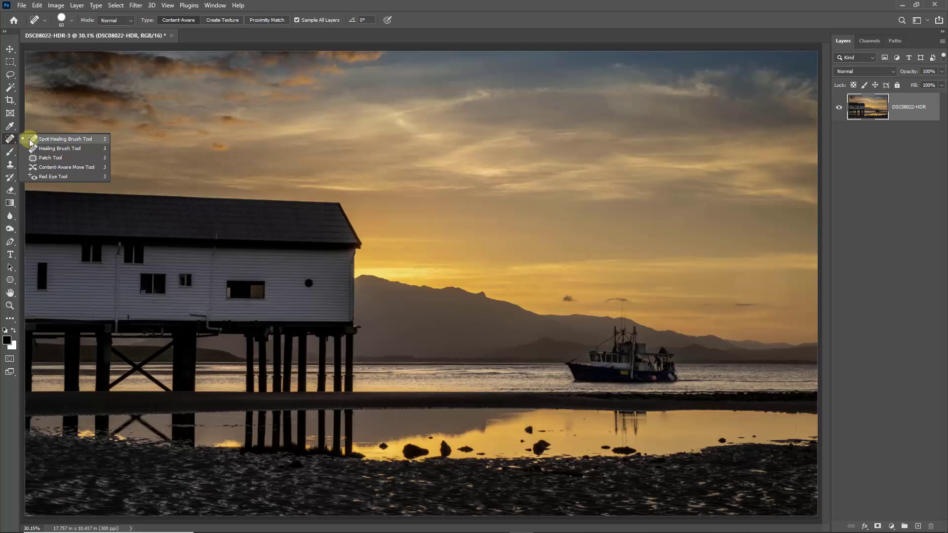
left_click(37, 137)
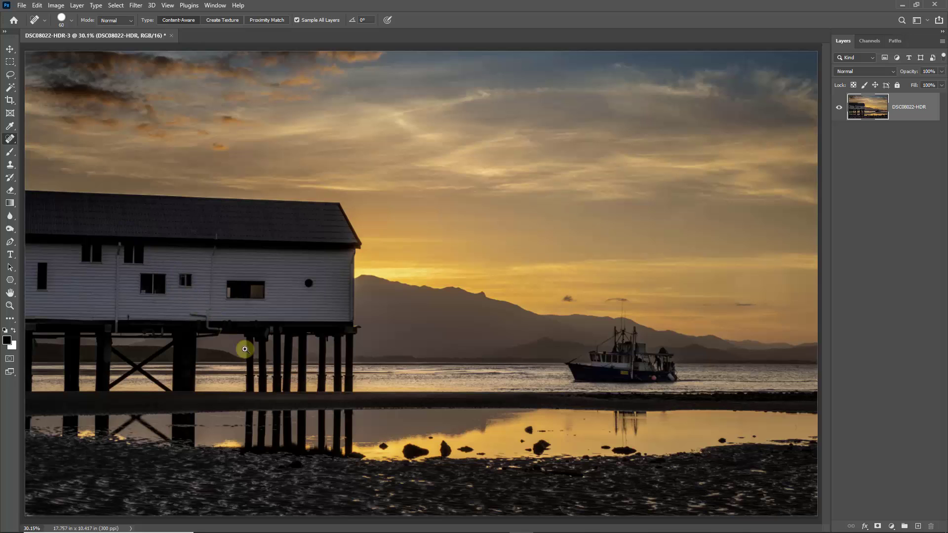
scroll(398, 500, "up", 3)
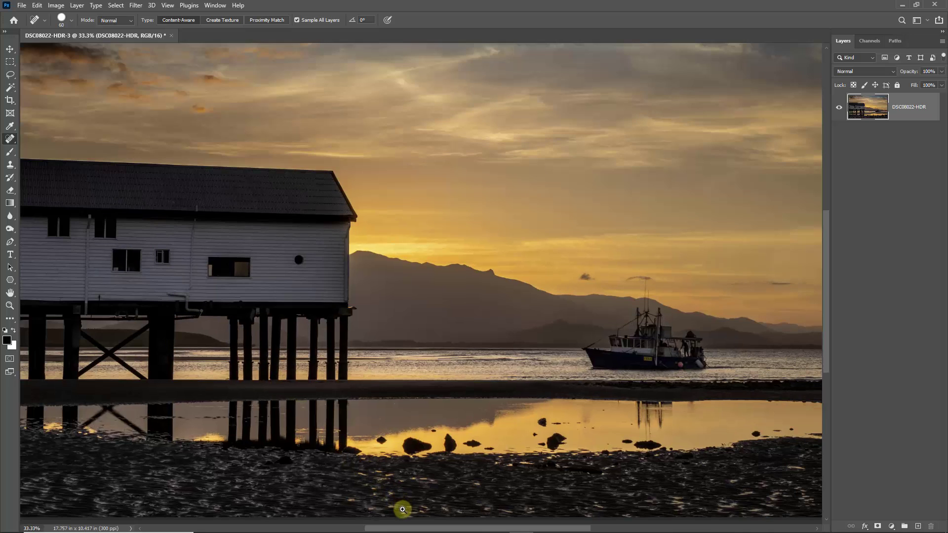
scroll(410, 508, "up", 1)
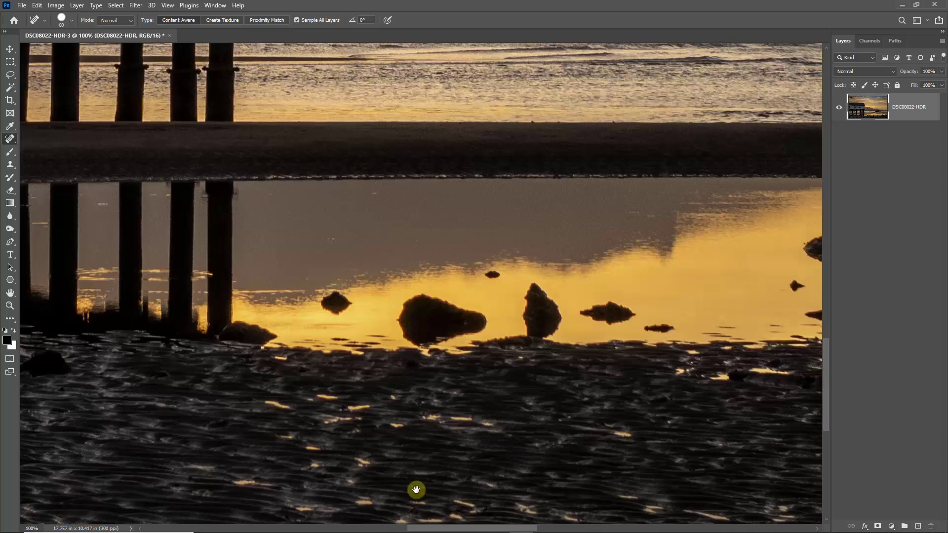
left_click_drag(417, 491, 426, 307)
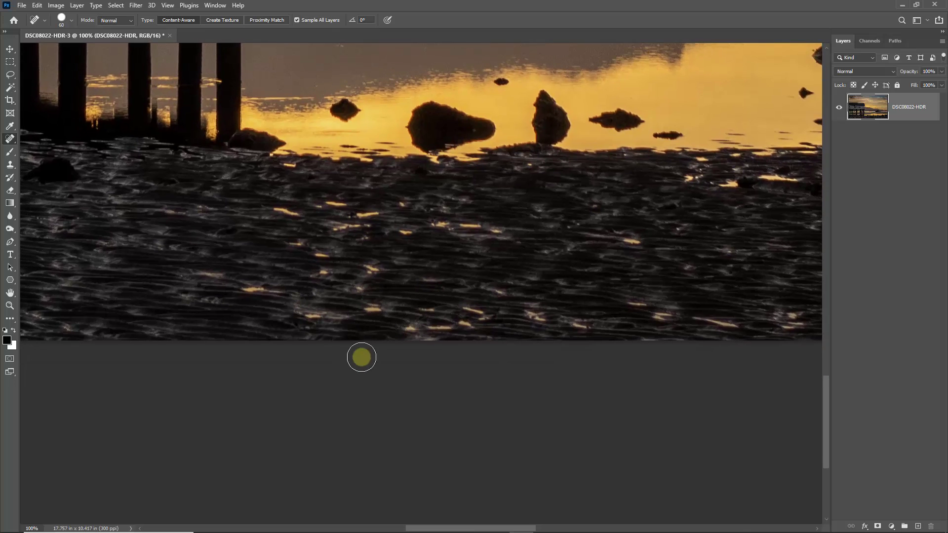
key("bracketleft")
key("bracketleft")
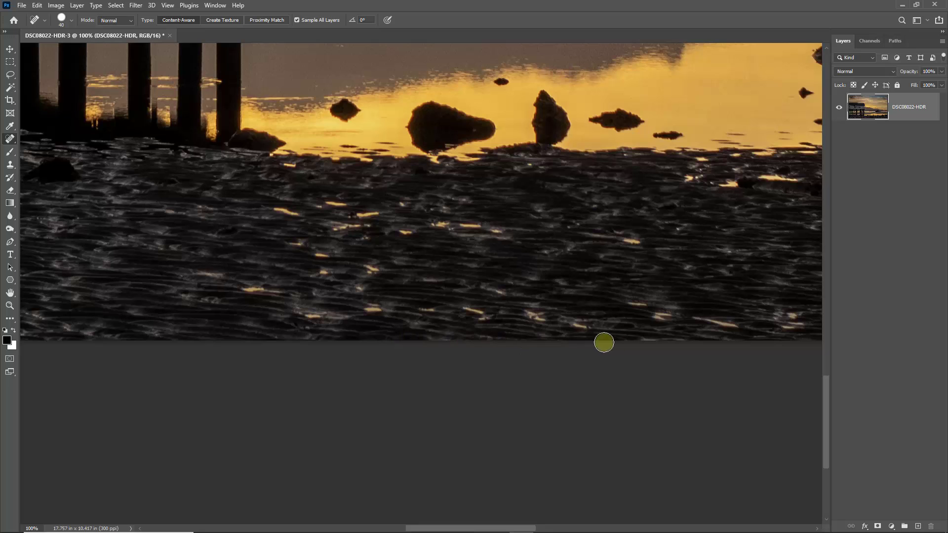
left_click_drag(717, 334, 282, 342)
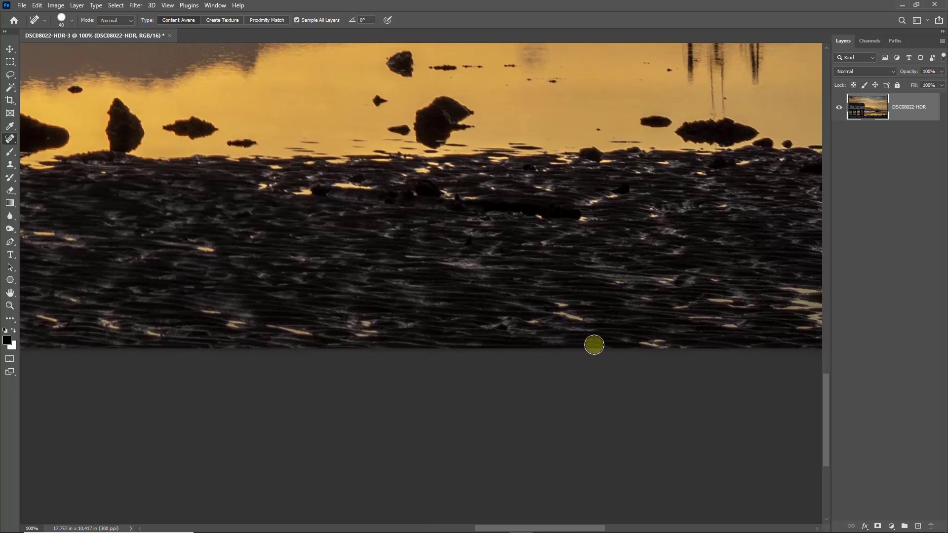
left_click_drag(720, 343, 295, 354)
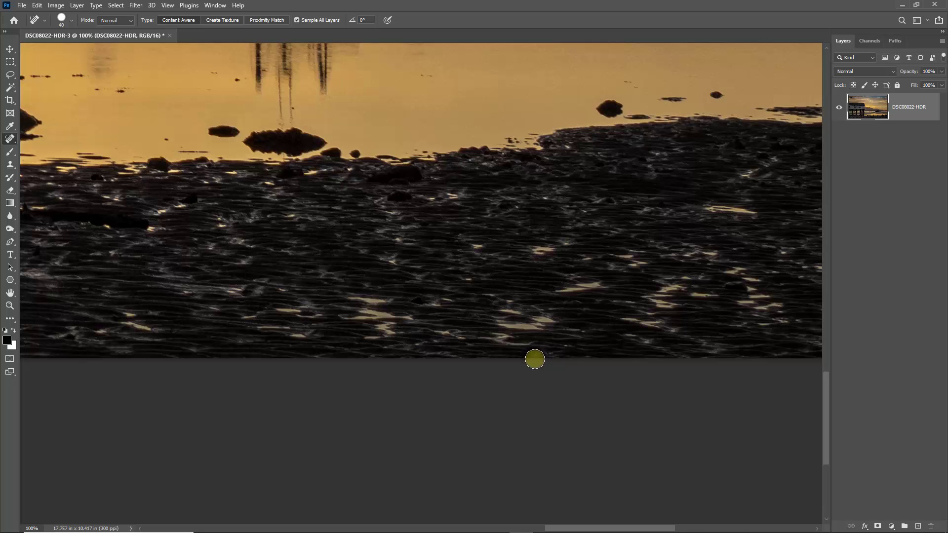
left_click_drag(719, 353, 340, 360)
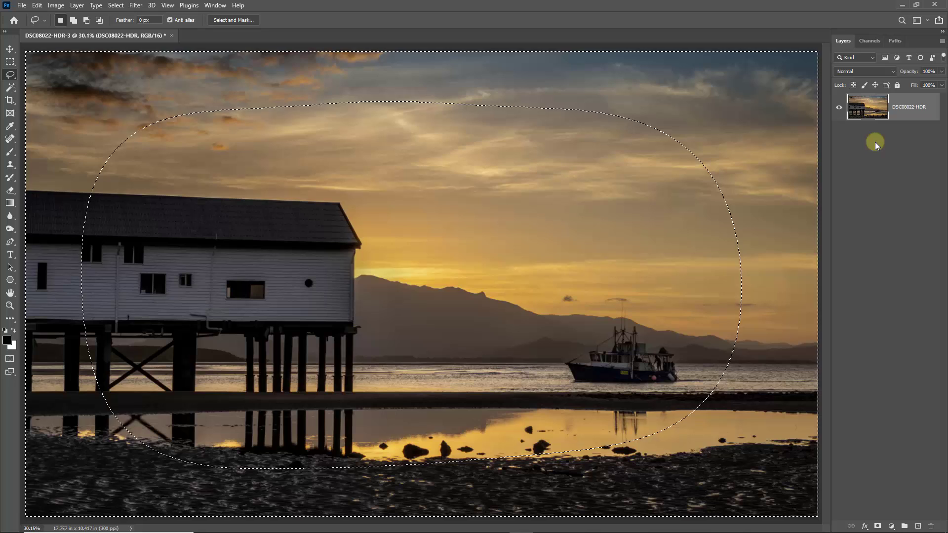
Step: Clear the selection and apply a Levels adjustment with the midtones set to 0.84, comparing it with the preview off
key("ctrl+d")
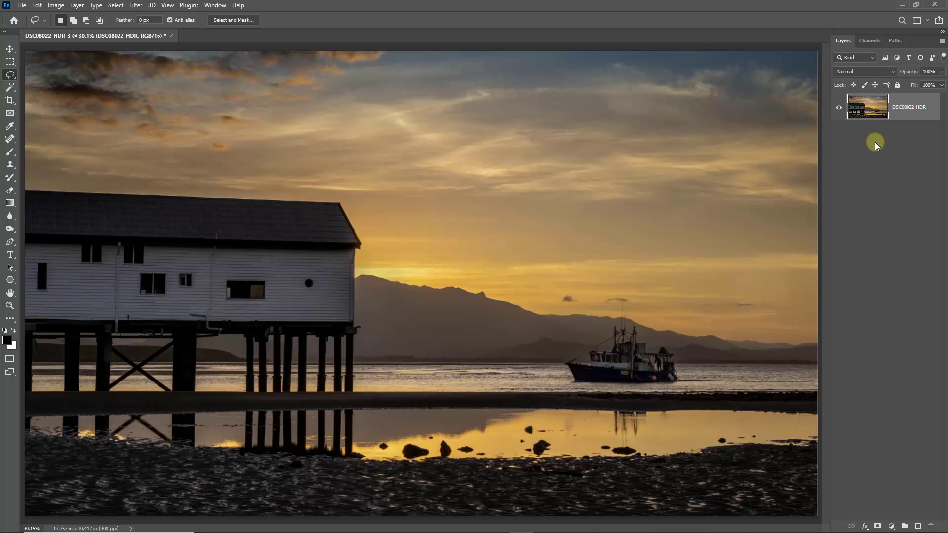
key("ctrl+l")
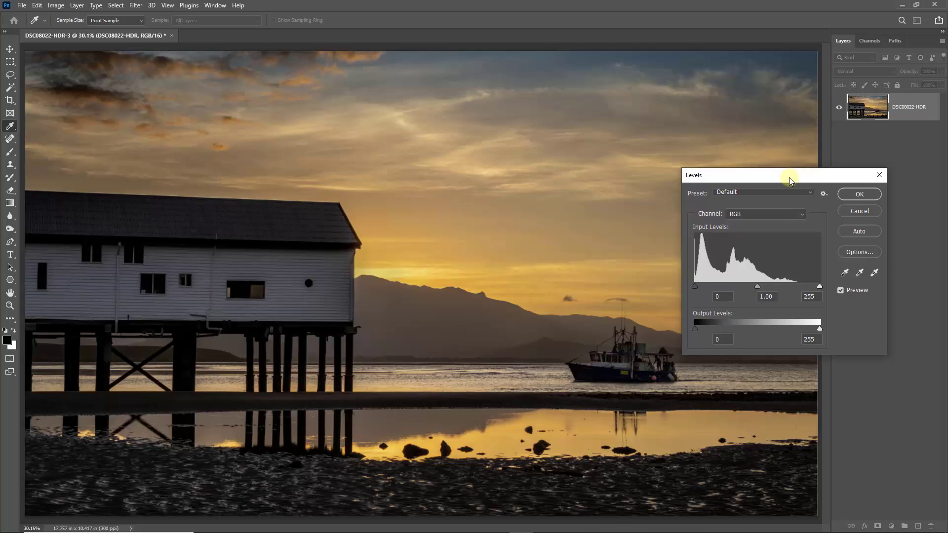
left_click_drag(788, 177, 434, 191)
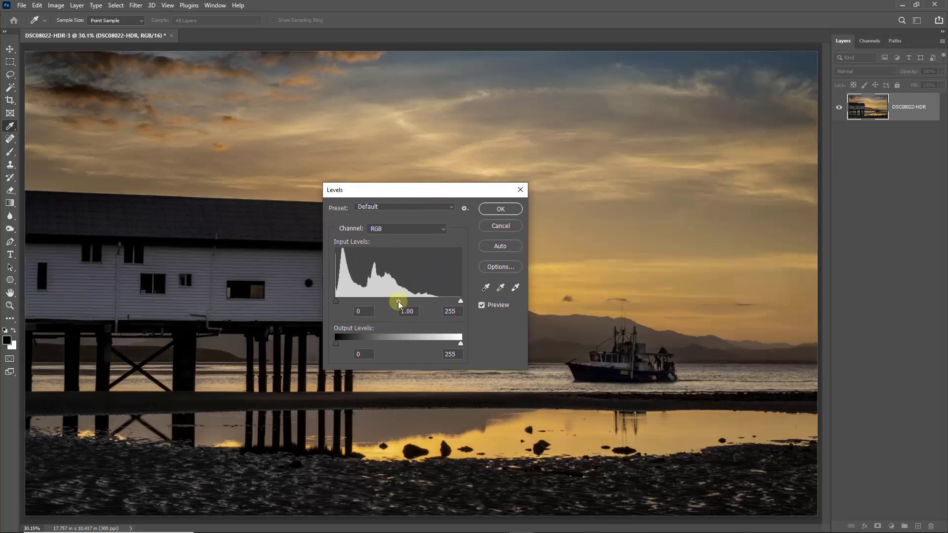
left_click_drag(399, 301, 407, 301)
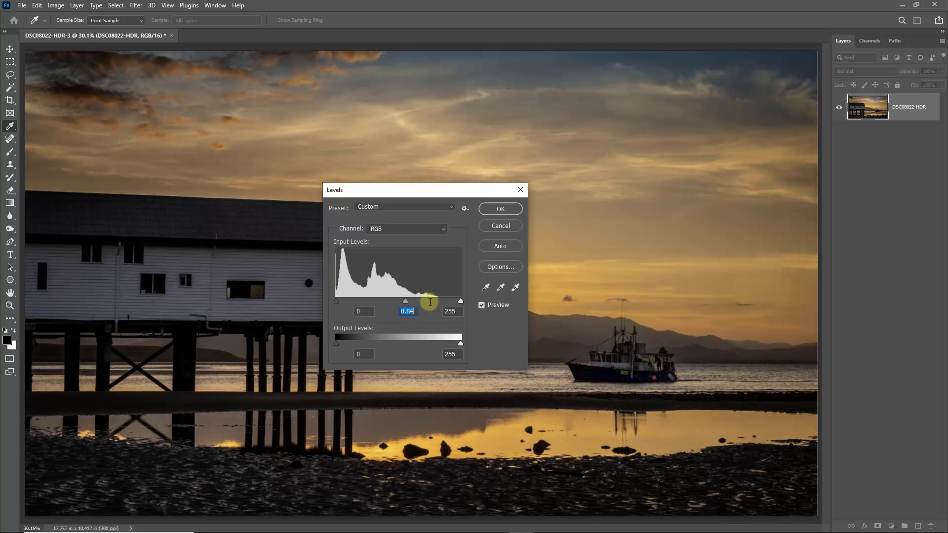
left_click(481, 305)
left_click(481, 306)
left_click(480, 306)
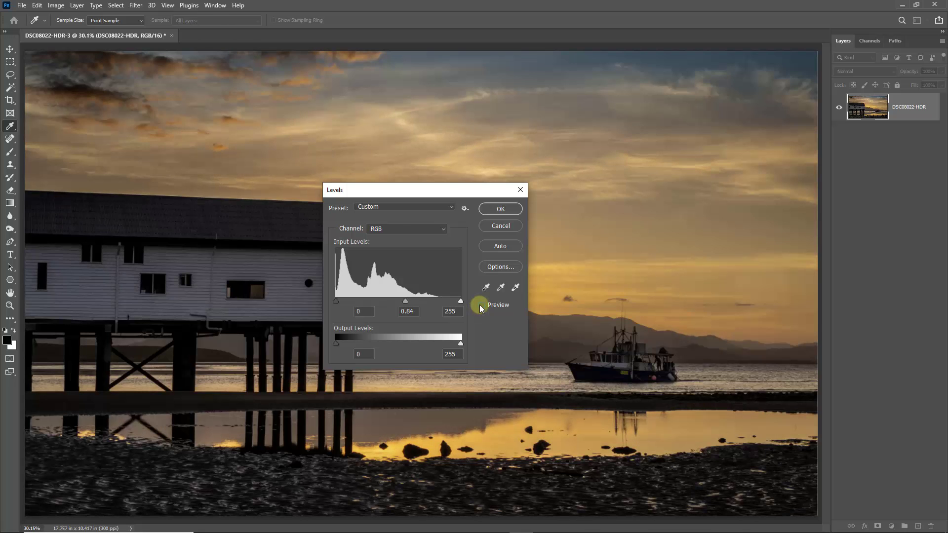
left_click(482, 305)
left_click(500, 209)
key("l")
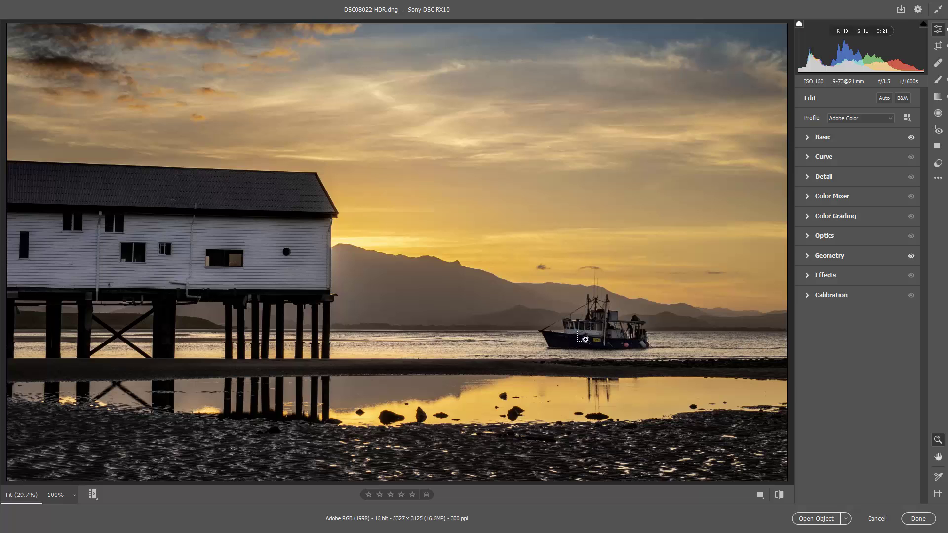
Step: Examine the noise on the boat's cabin, stern and the mountains behind it at high magnification in Camera Raw
left_click(637, 365)
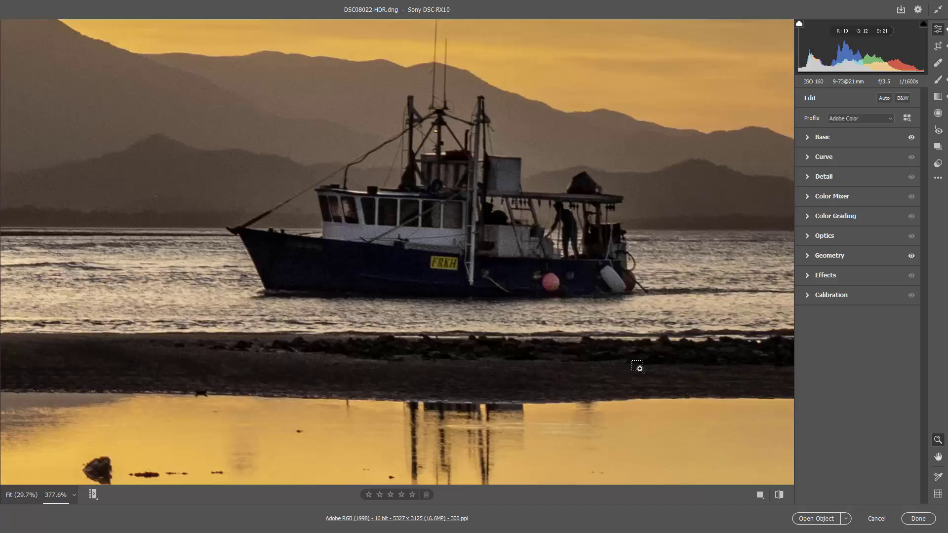
key("h")
left_click_drag(370, 87, 480, 391)
left_click_drag(297, 162, 563, 348)
key("z")
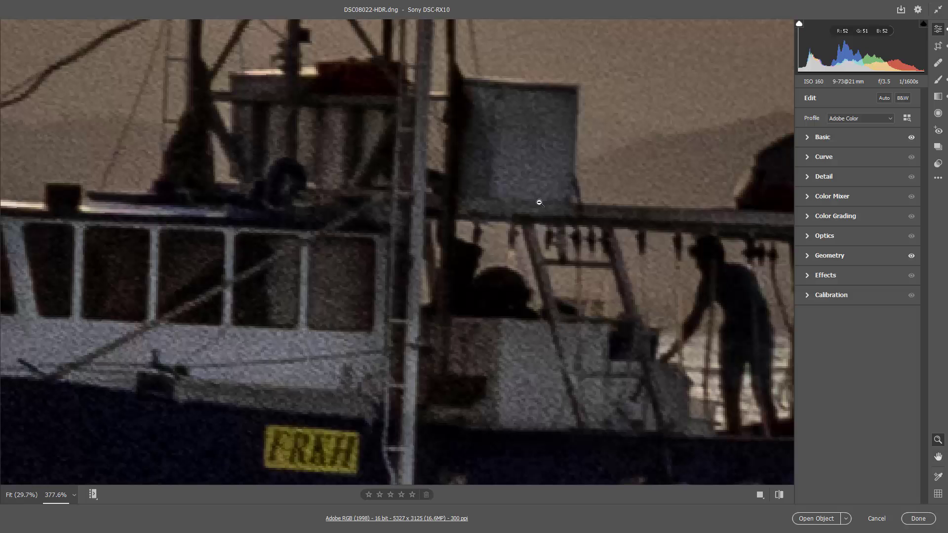
left_click_drag(550, 148, 526, 152)
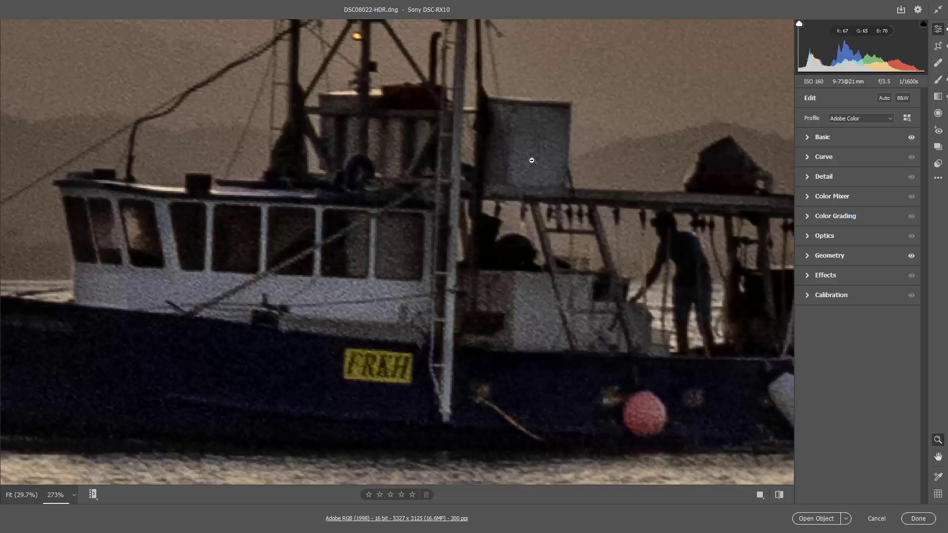
key("space")
left_click_drag(654, 150, 351, 226)
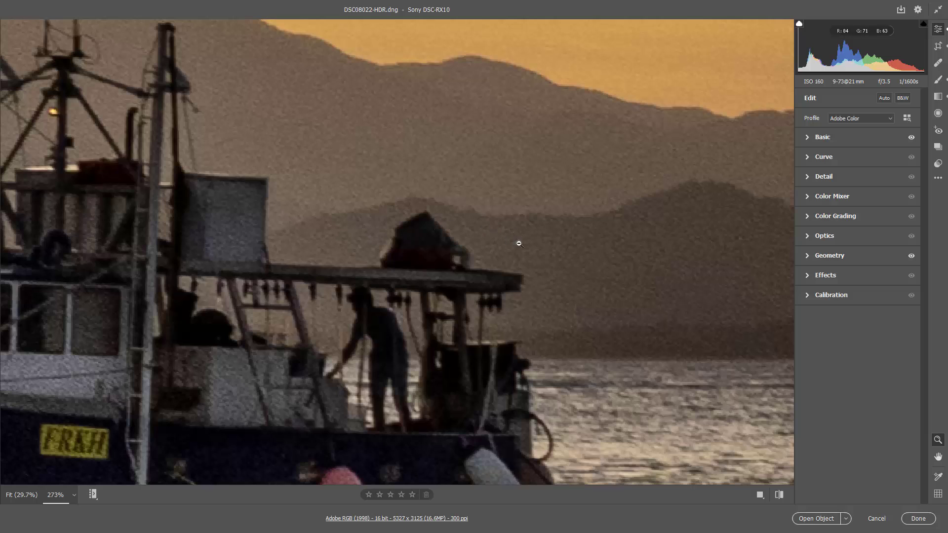
Step: Set Noise Reduction to 30 in the Detail settings, comparing the boat against a value of 0
left_click(808, 178)
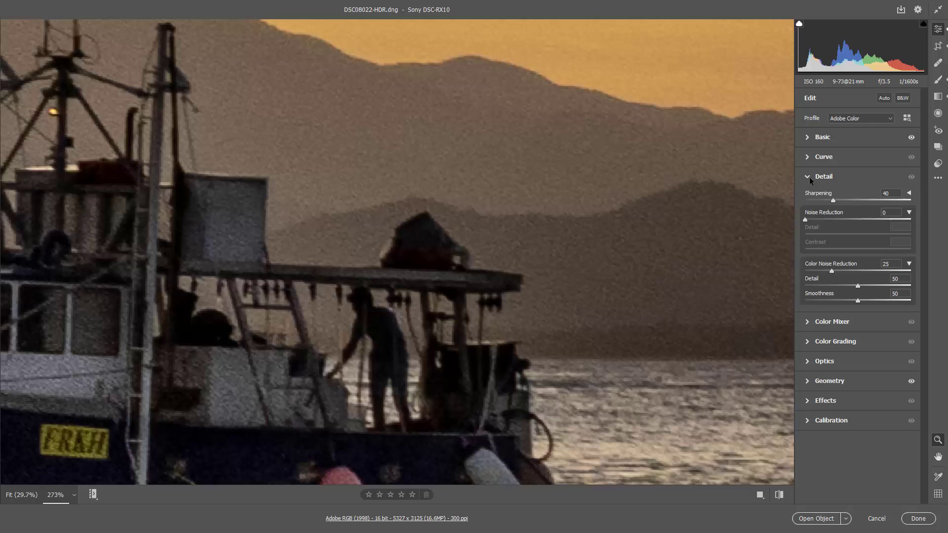
left_click(834, 219)
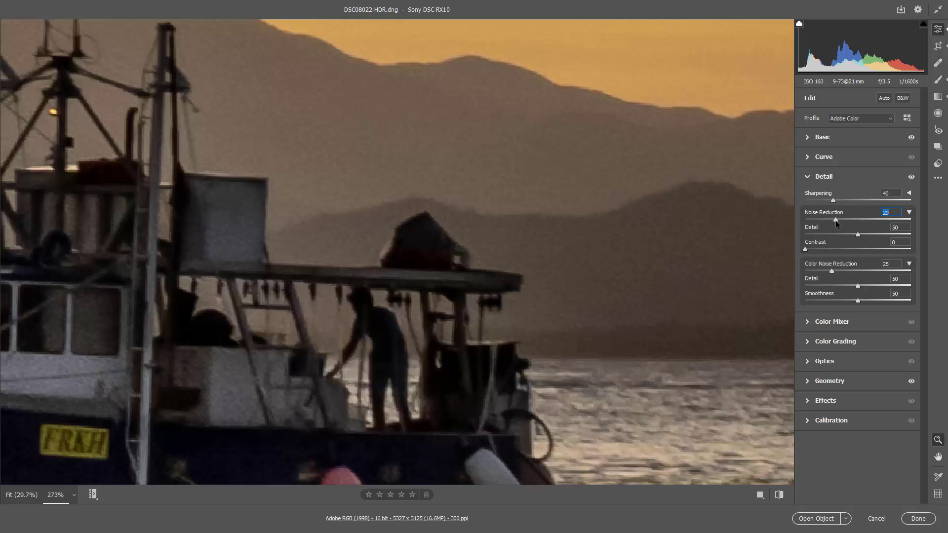
type("0")
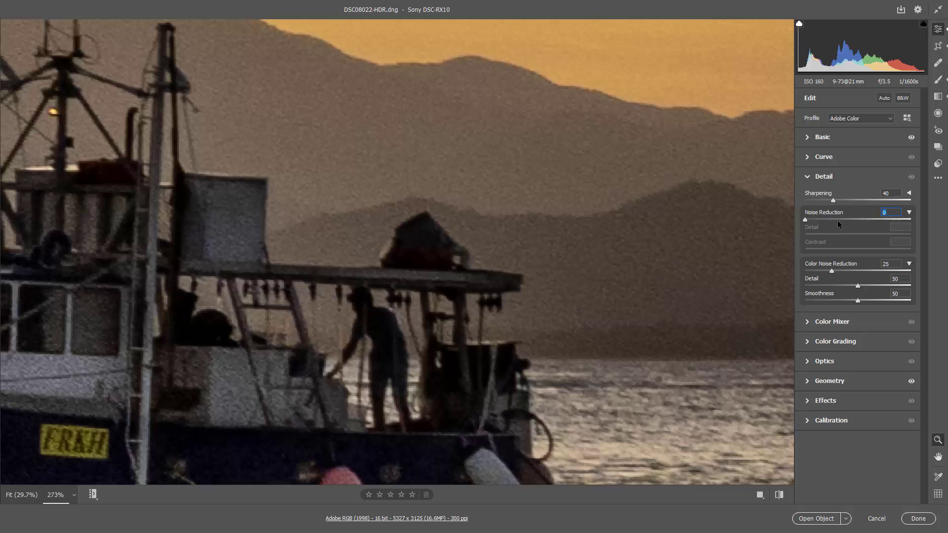
left_click(837, 220)
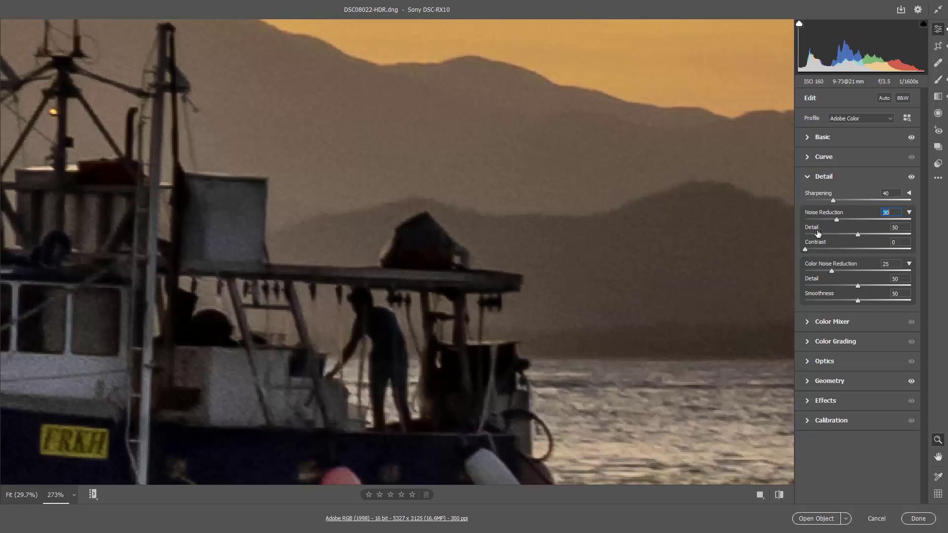
left_click(751, 230)
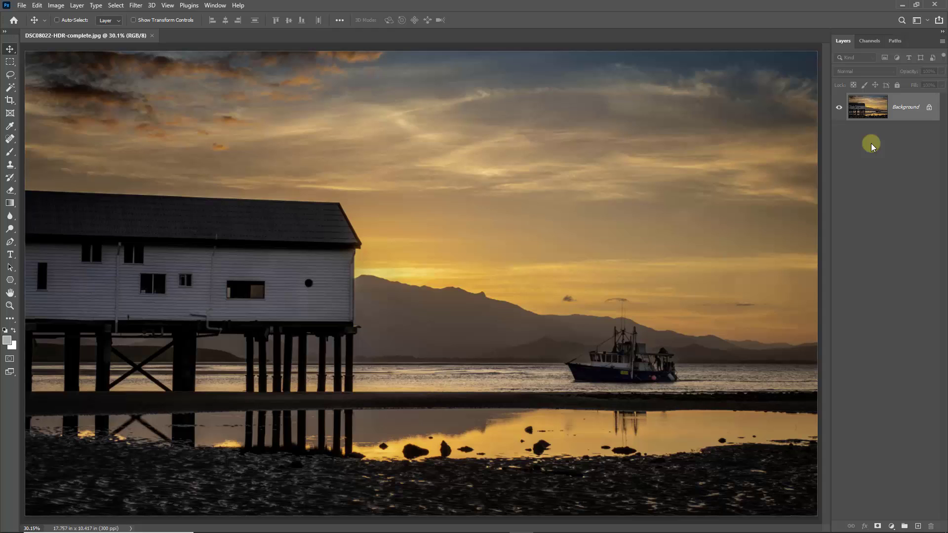
Step: Duplicate the background layer and apply a Gaussian Blur with a 10-pixel radius to the copy, comparing the image with the copy hidden
key("ctrl+j")
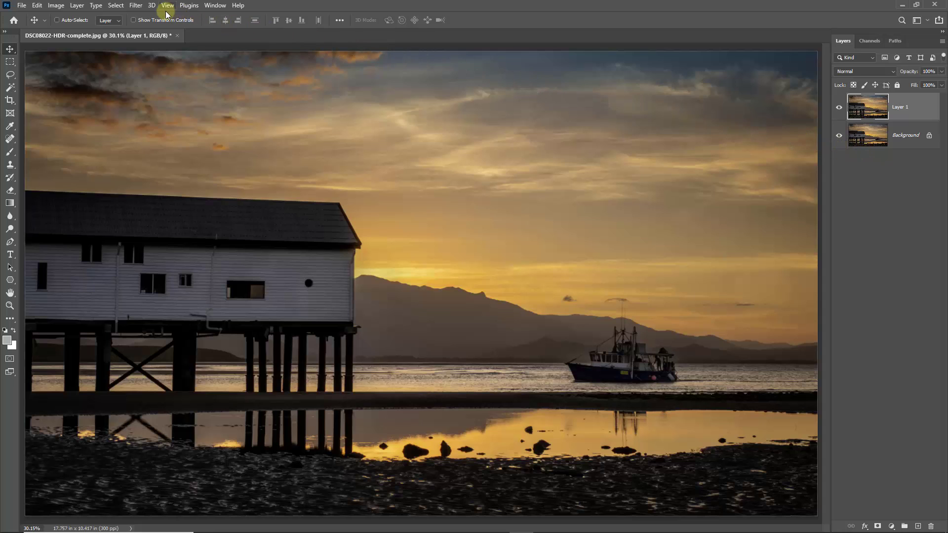
left_click(137, 5)
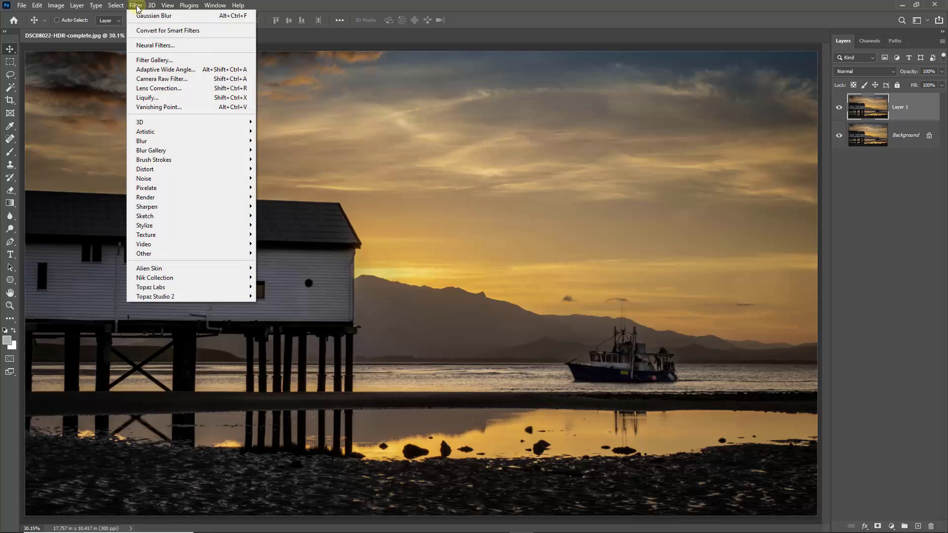
mouse_move(145, 142)
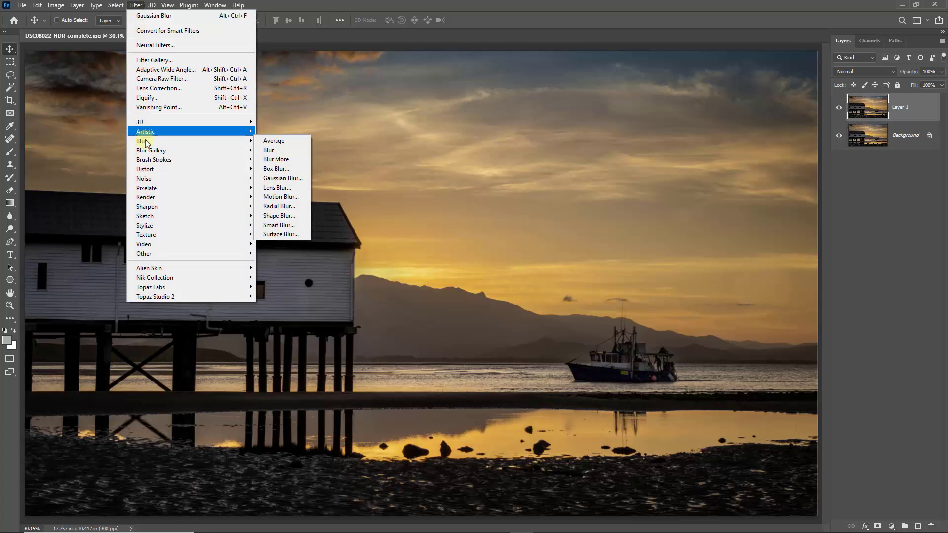
left_click(281, 177)
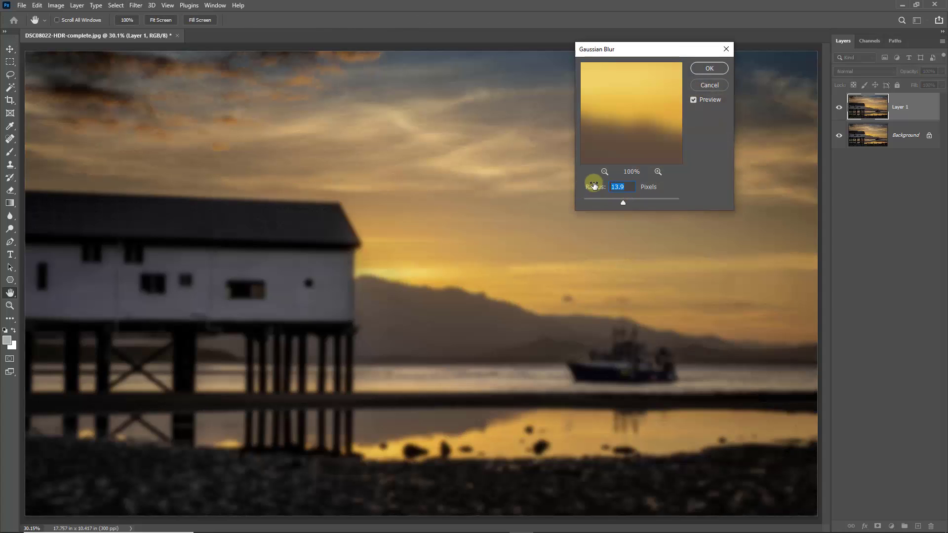
type("10")
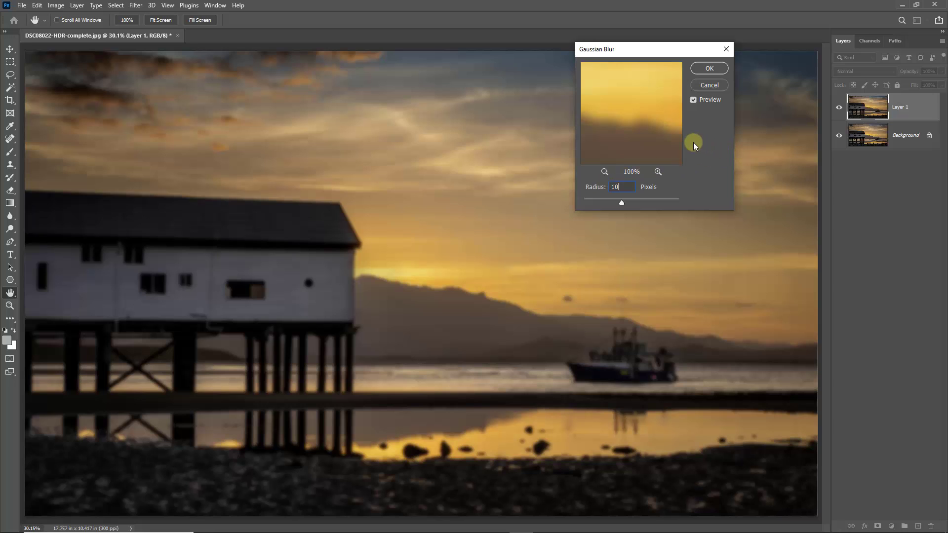
left_click(709, 69)
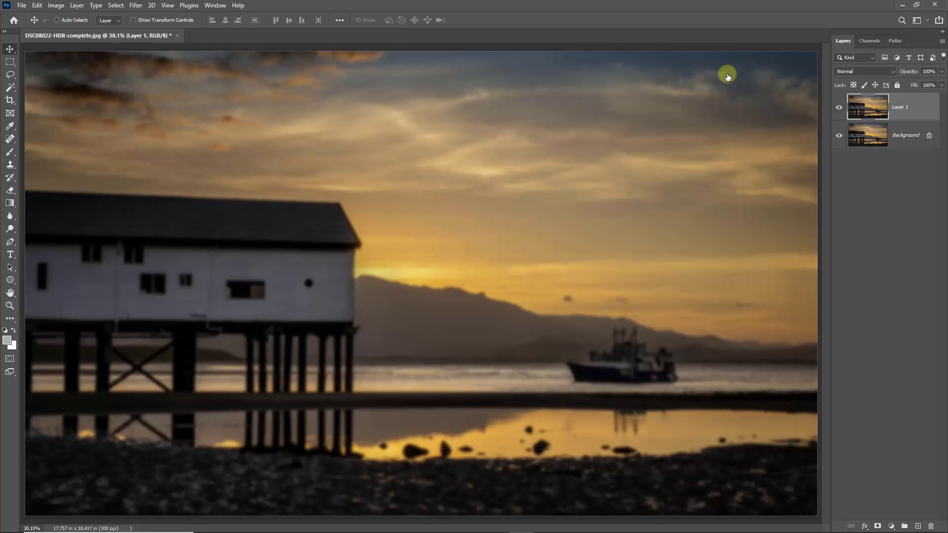
left_click(839, 106)
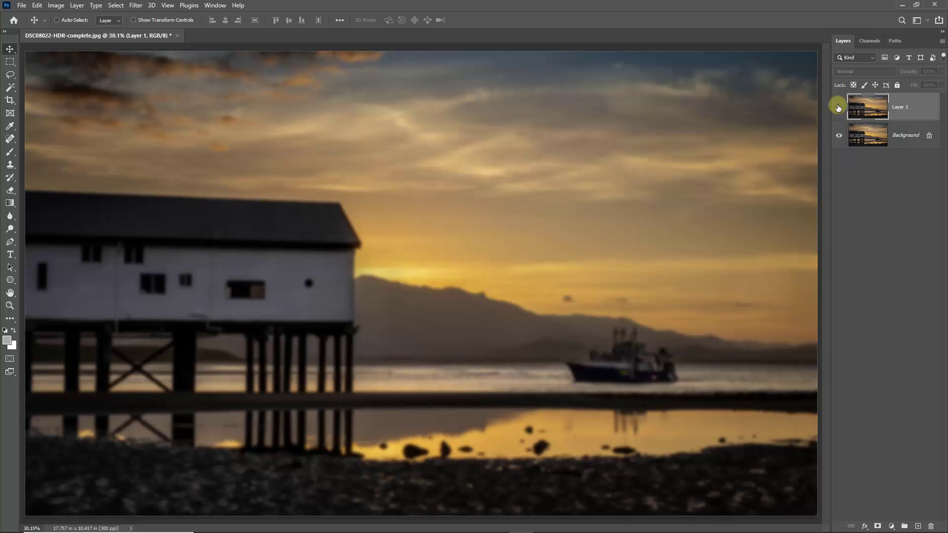
left_click(839, 106)
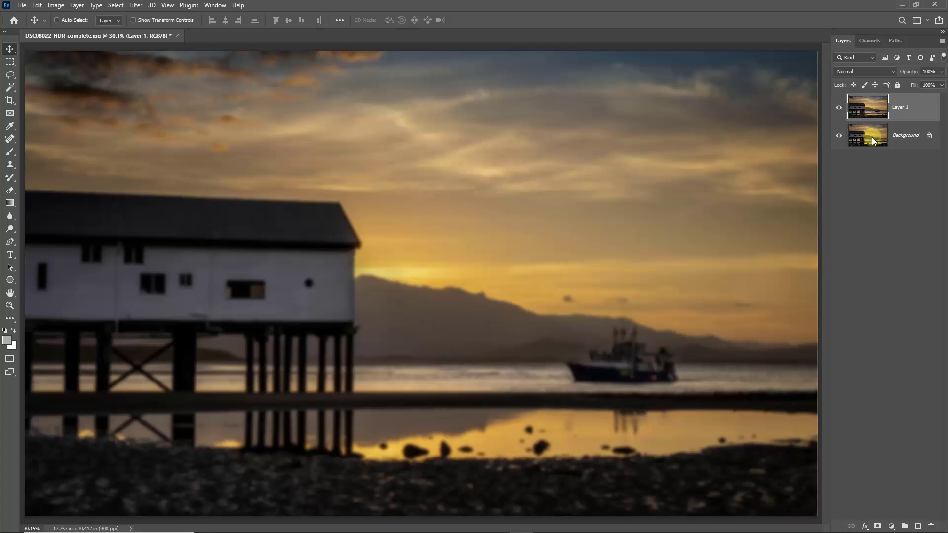
Step: Lower the blurred layer's opacity to 51%
left_click(942, 71)
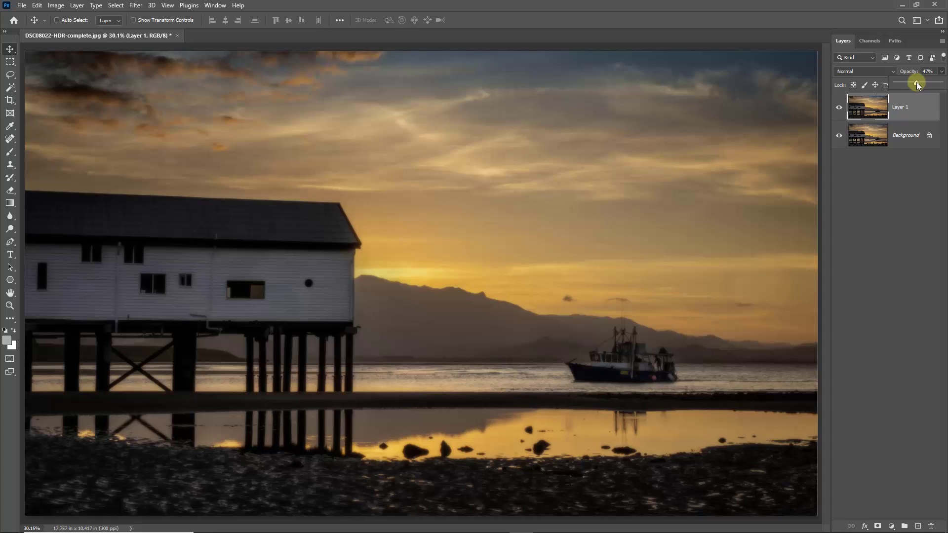
left_click_drag(918, 82, 919, 82)
left_click(872, 234)
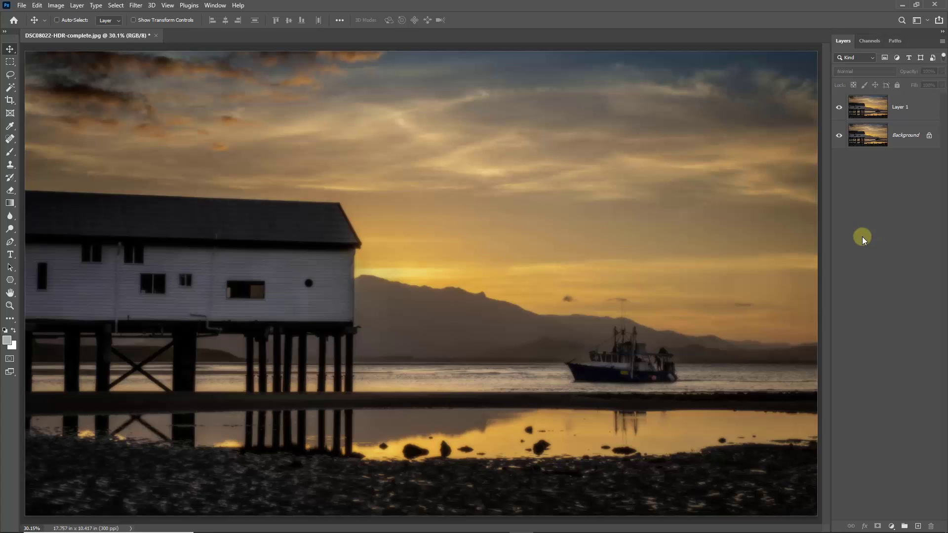
Step: Add a white layer mask to the blurred layer
left_click(897, 106)
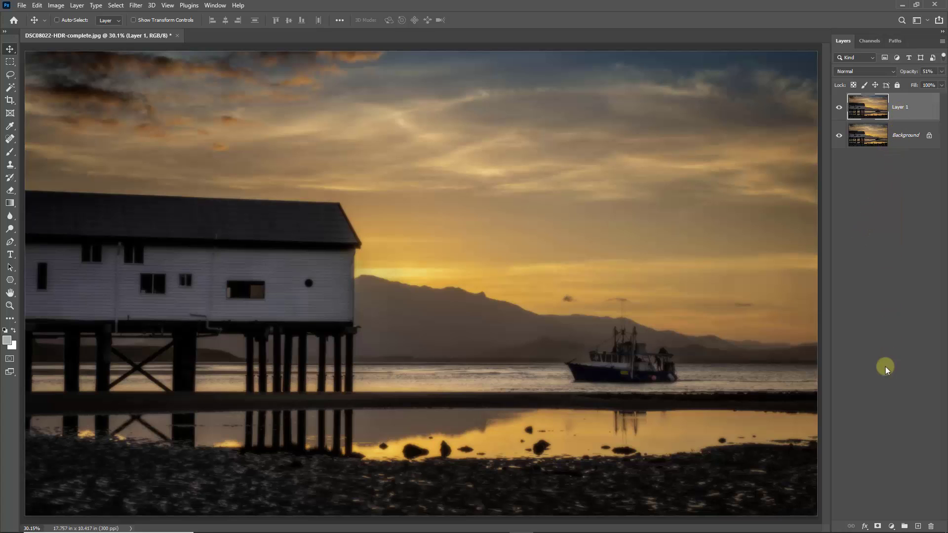
left_click(877, 526)
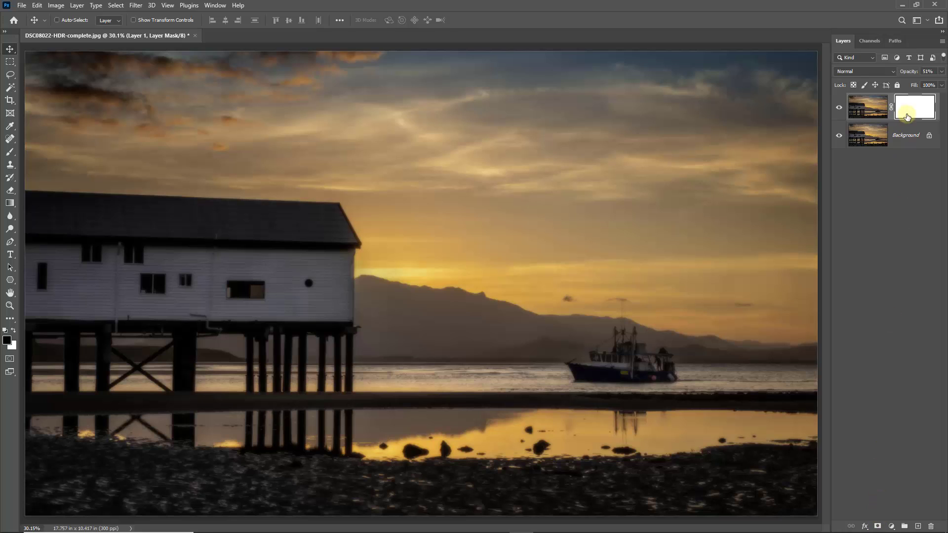
left_click_drag(907, 116, 871, 108)
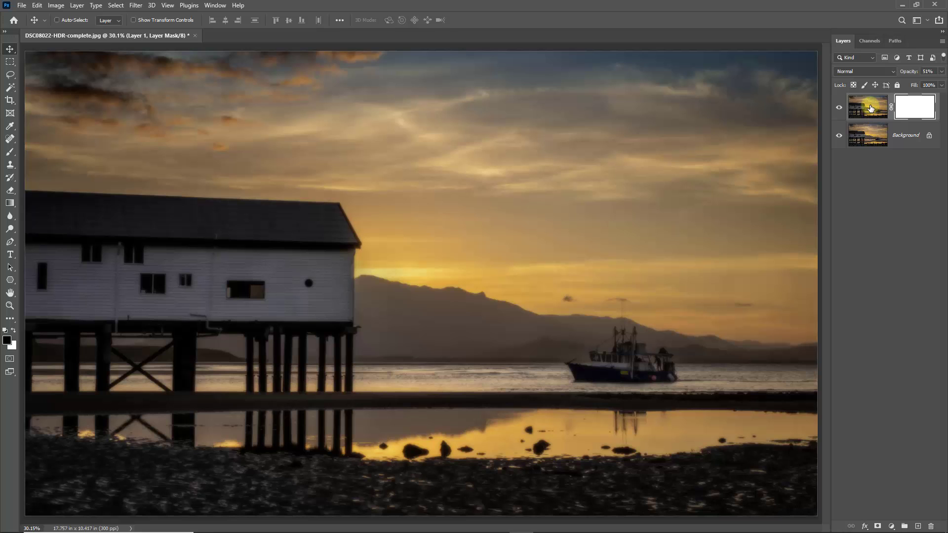